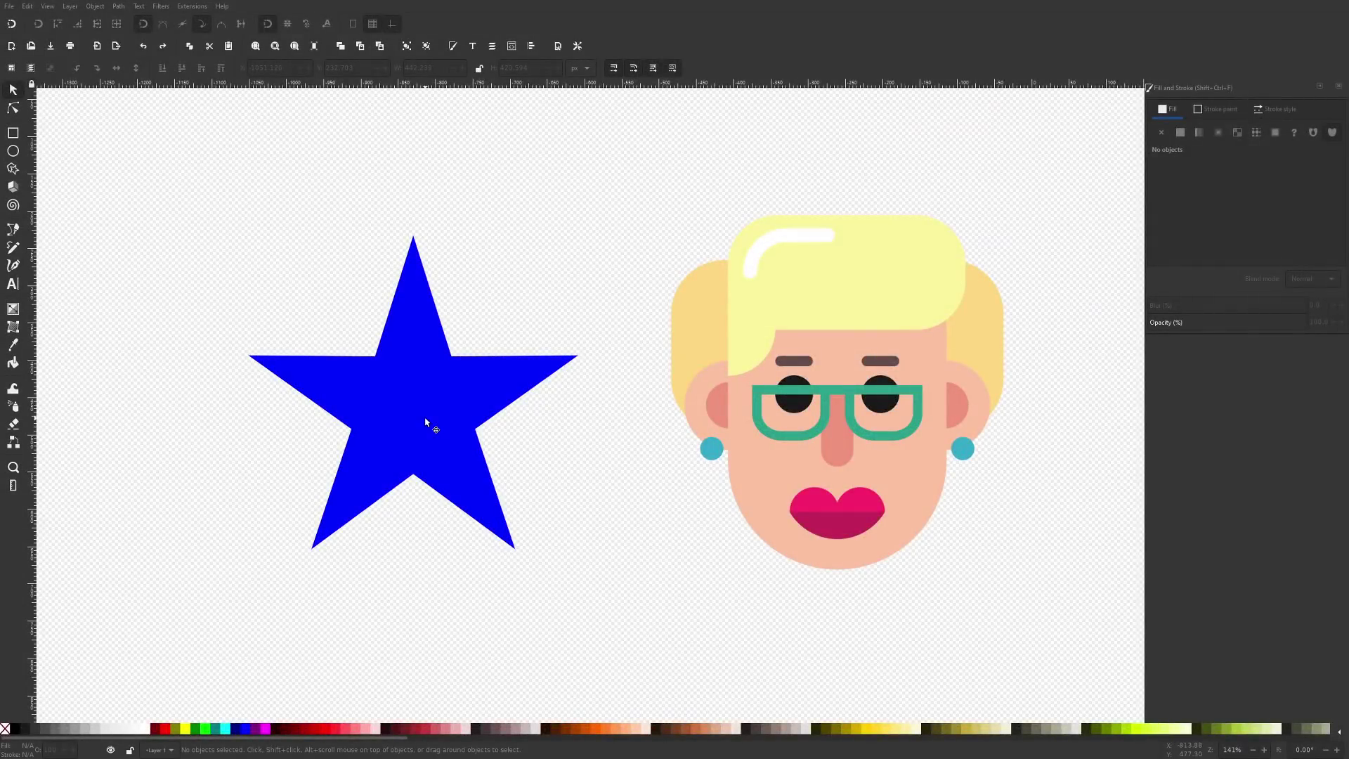
Fill the blue star with a linear gradient that fades from solid blue on the left to transparent on the right.
left_click(425, 421)
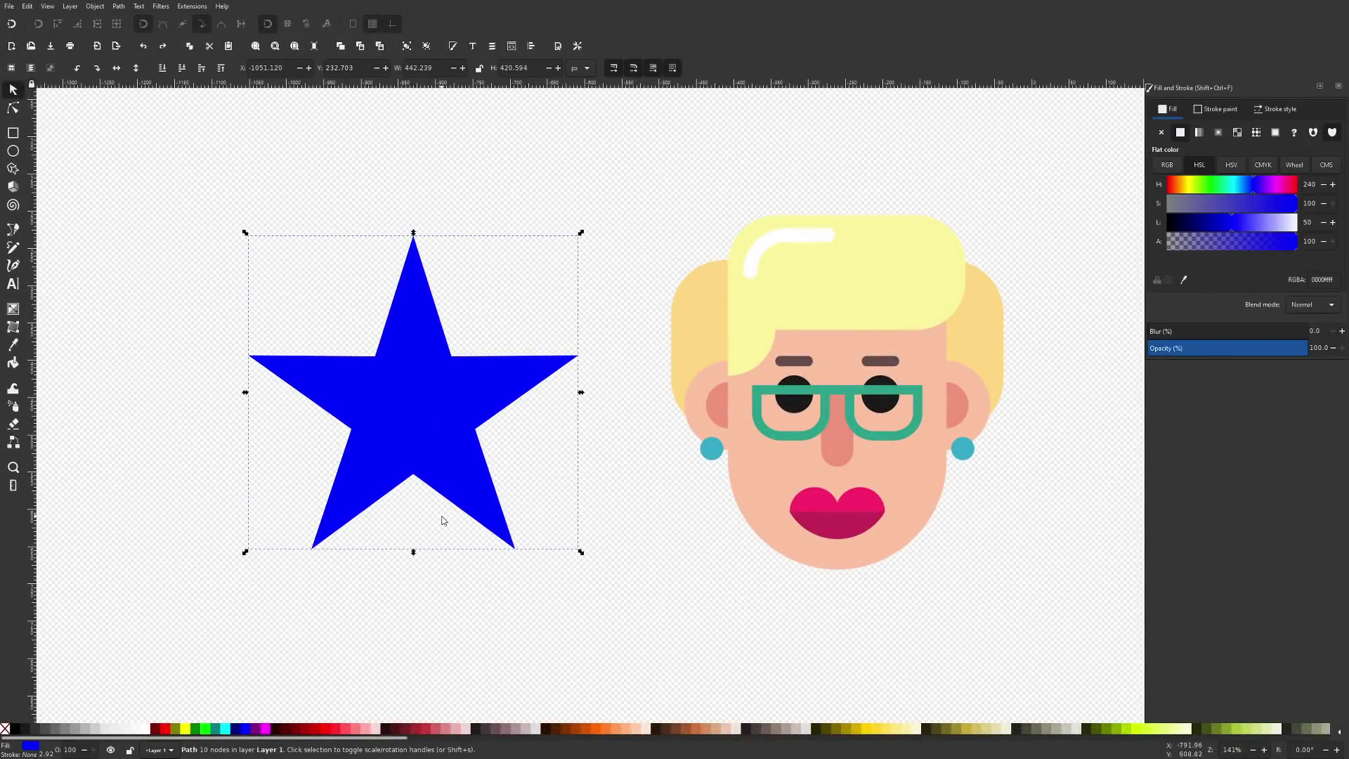
left_click(1198, 133)
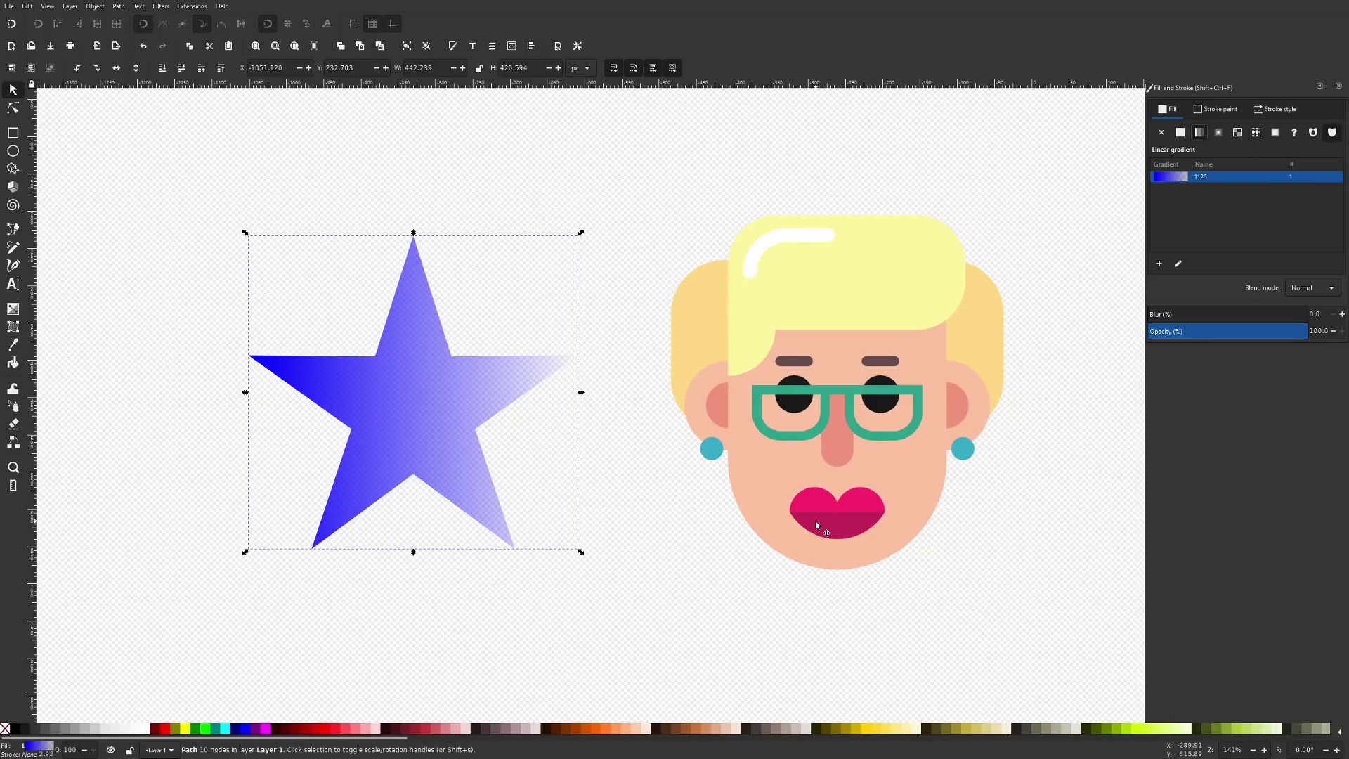
Try a linear gradient fill on the grouped cartoon face, then undo it to restore its flat colours.
left_click(847, 349)
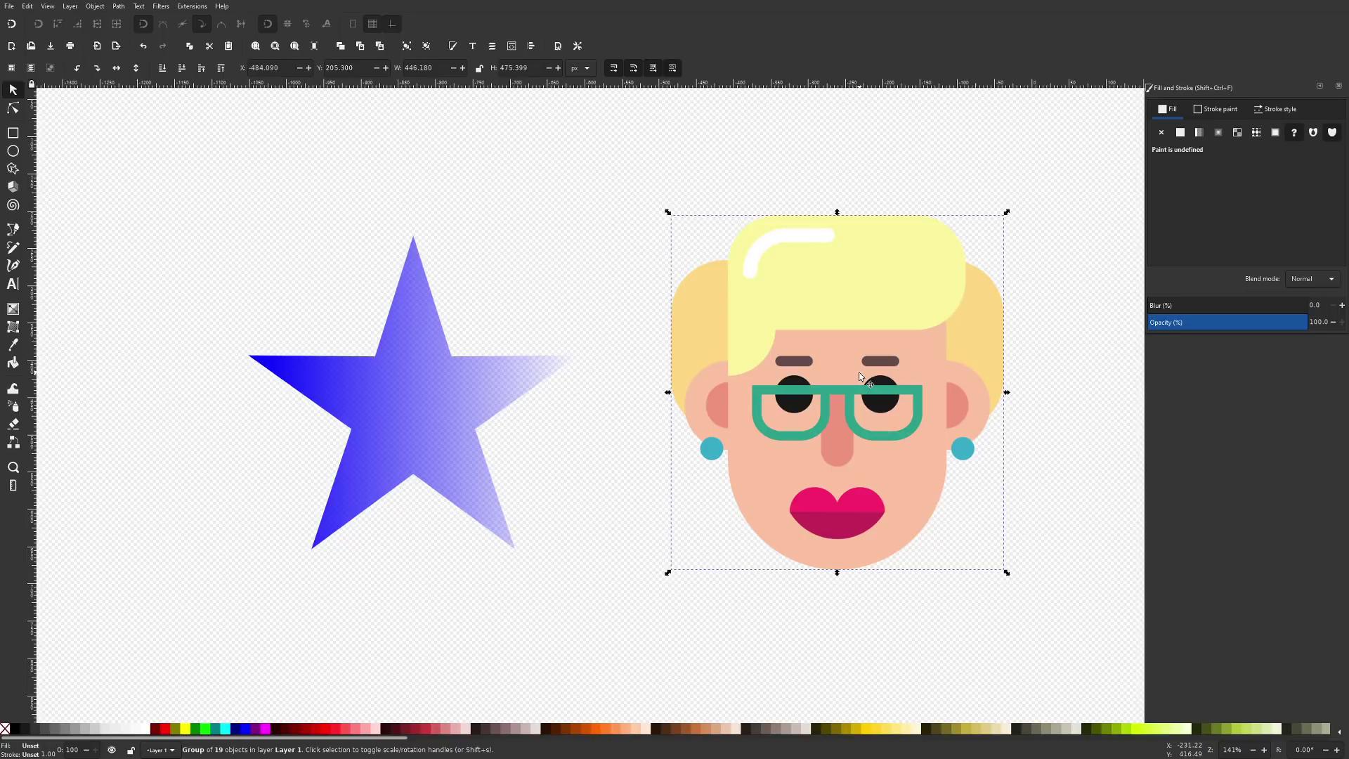
left_click(1199, 134)
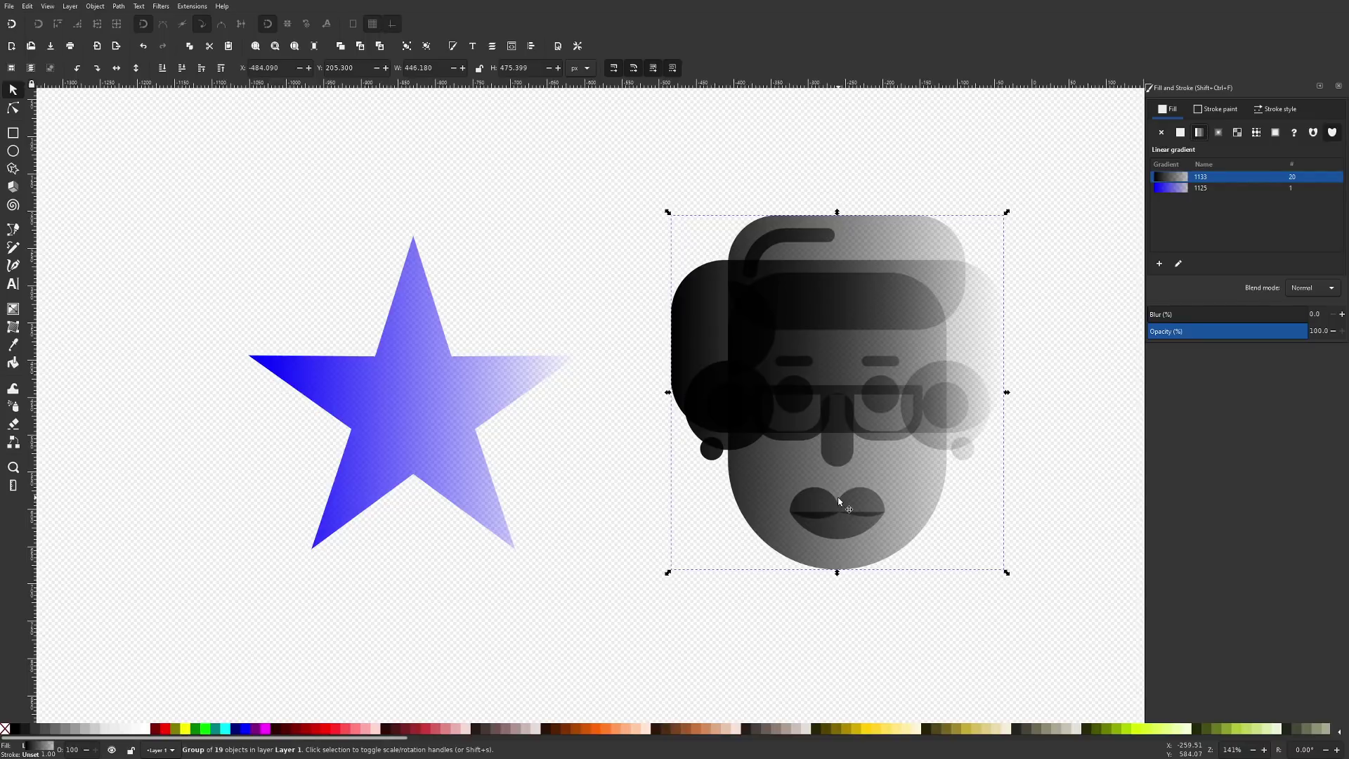
key("ctrl+z")
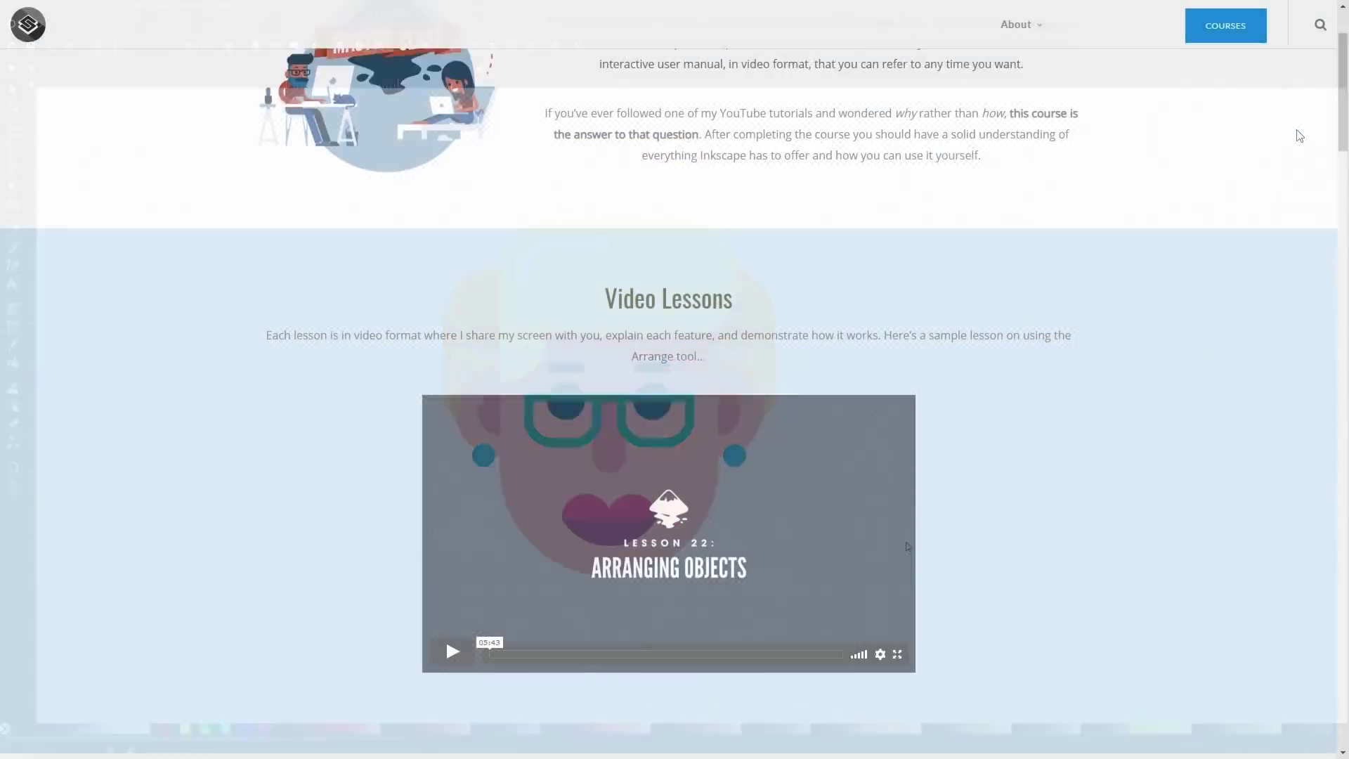
Scroll down the Inkscape Master Class page to the Course Contents table.
scroll(1299, 133, "down", 7)
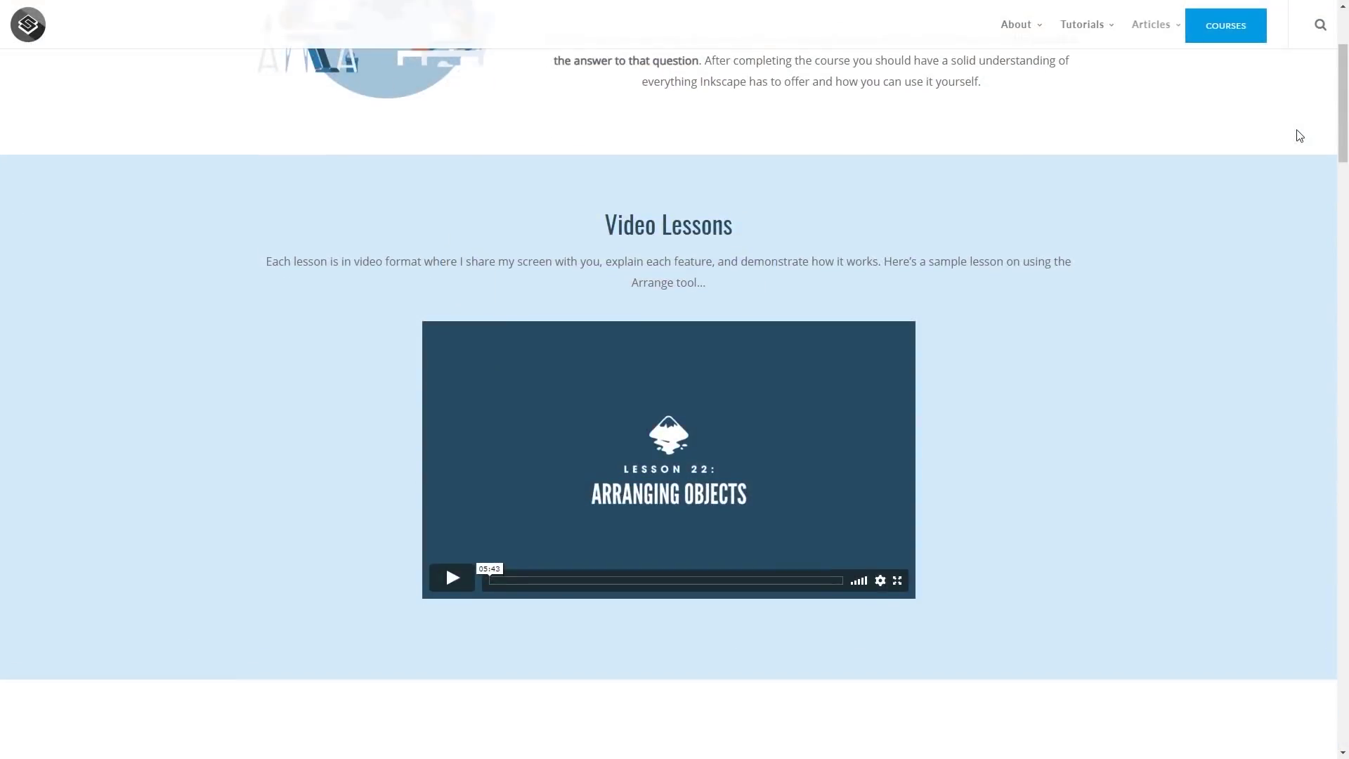
scroll(1299, 136, "down", 12)
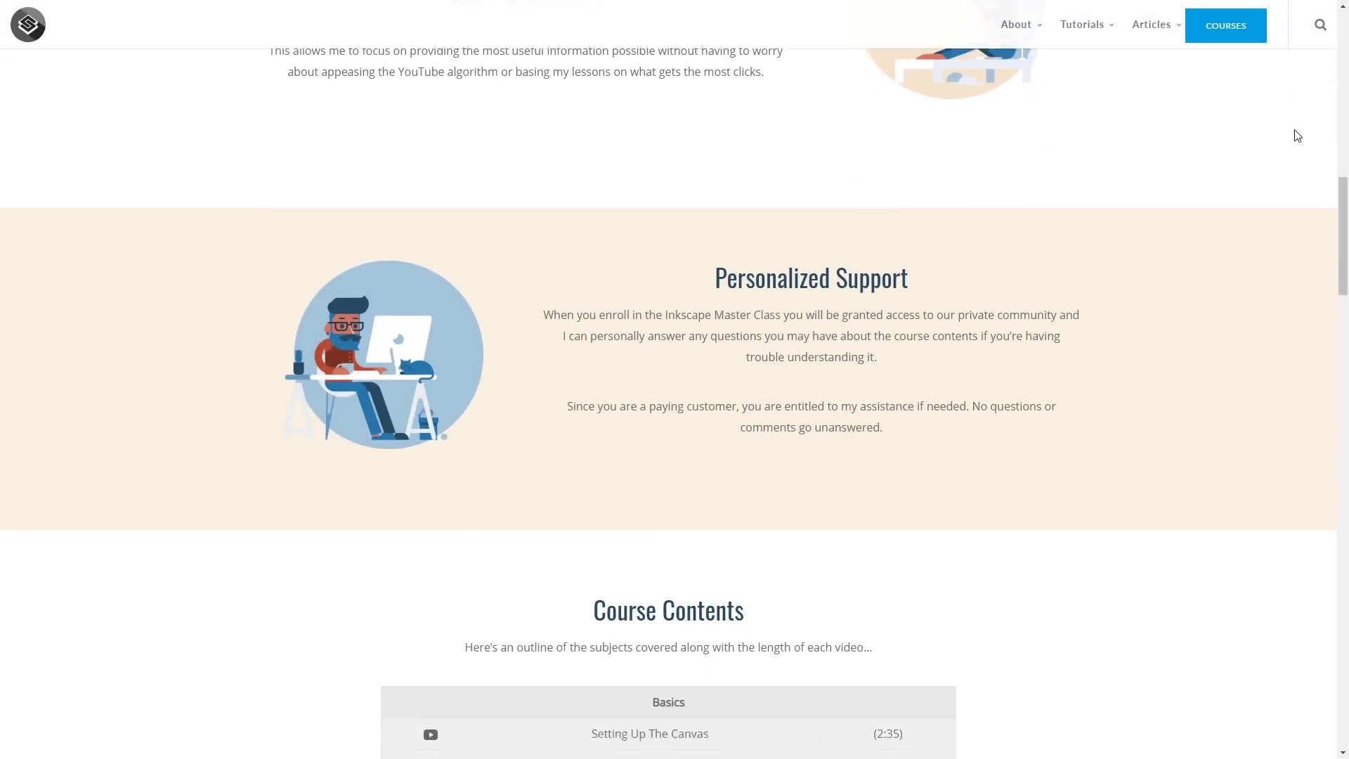
scroll(1292, 131, "down", 12)
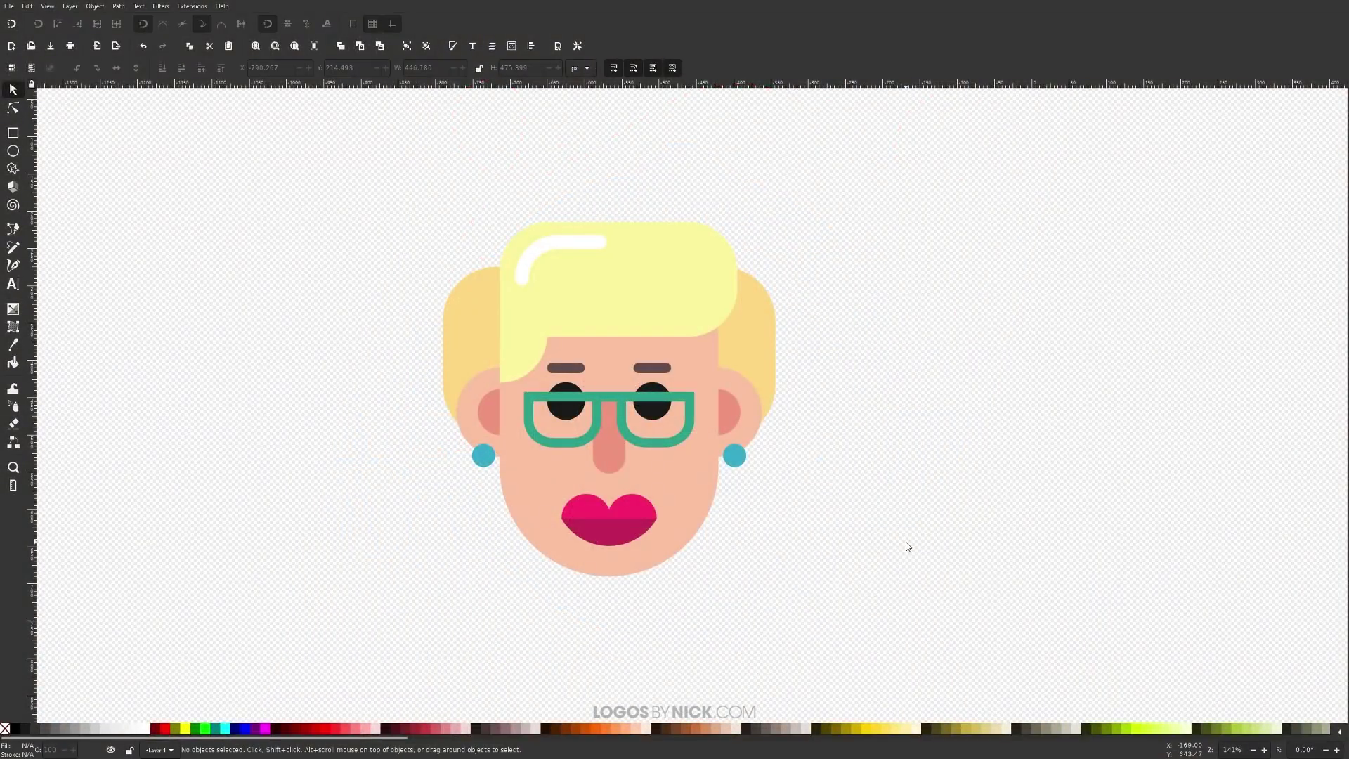
Rubber-band select all 19 face shapes and group them into a single object.
left_click(647, 432)
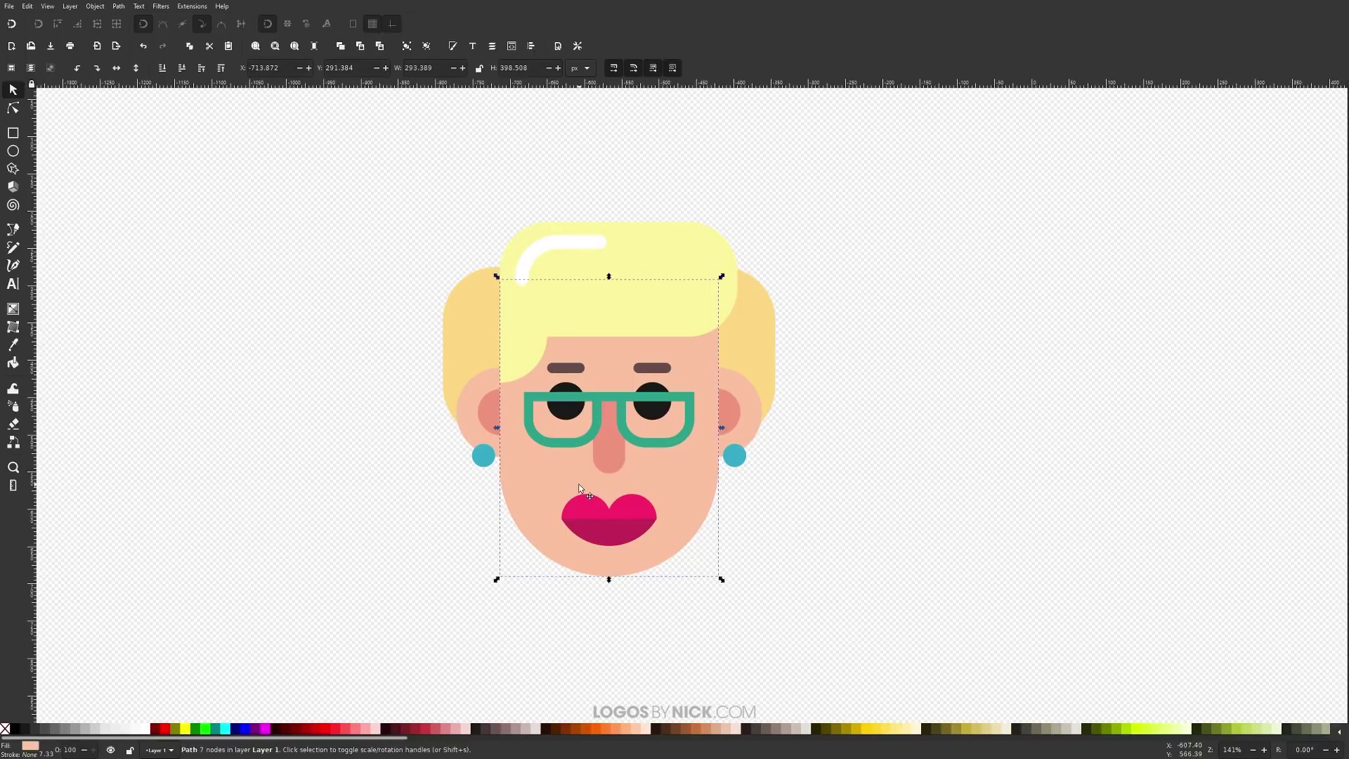
left_click_drag(938, 625, 293, 145)
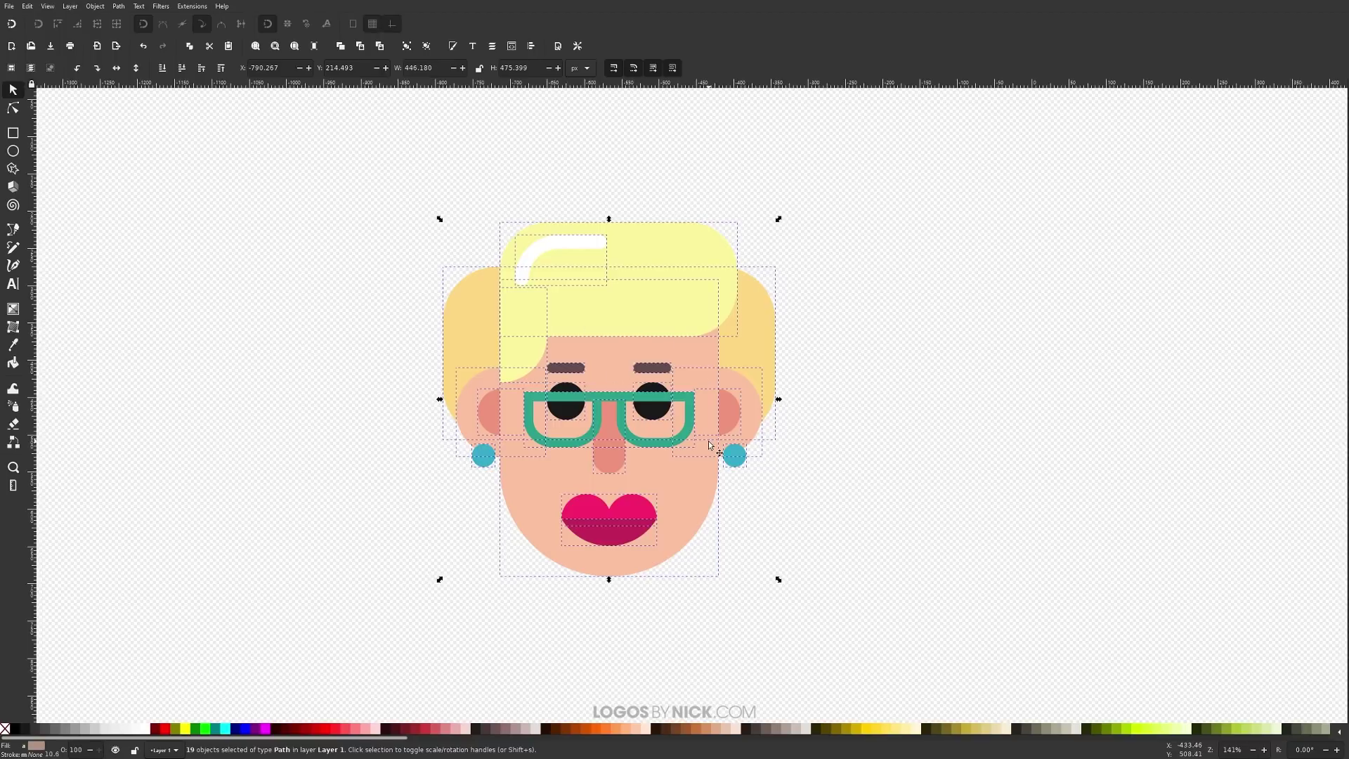
left_click(408, 46)
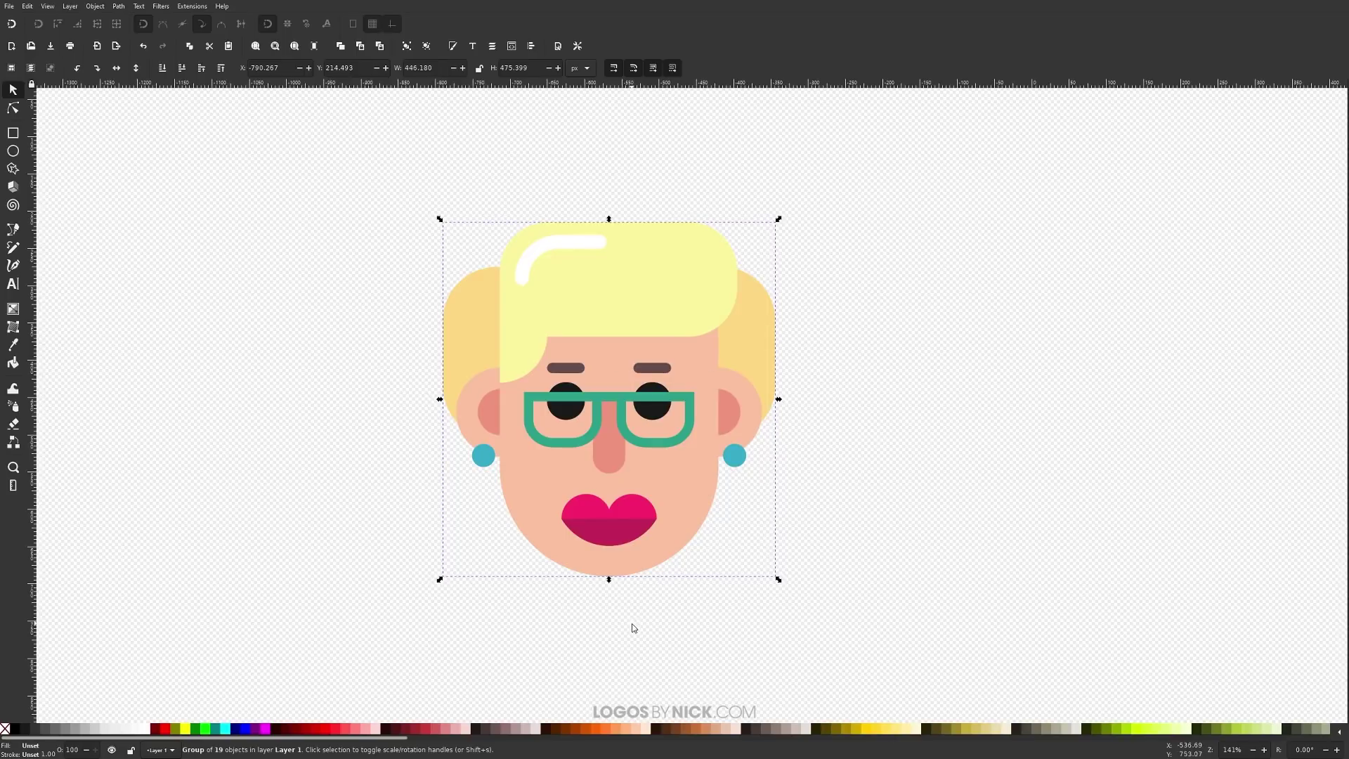
Dock the Fill and Stroke dialog from the Object menu, leaving the face group deselected.
left_click(886, 520)
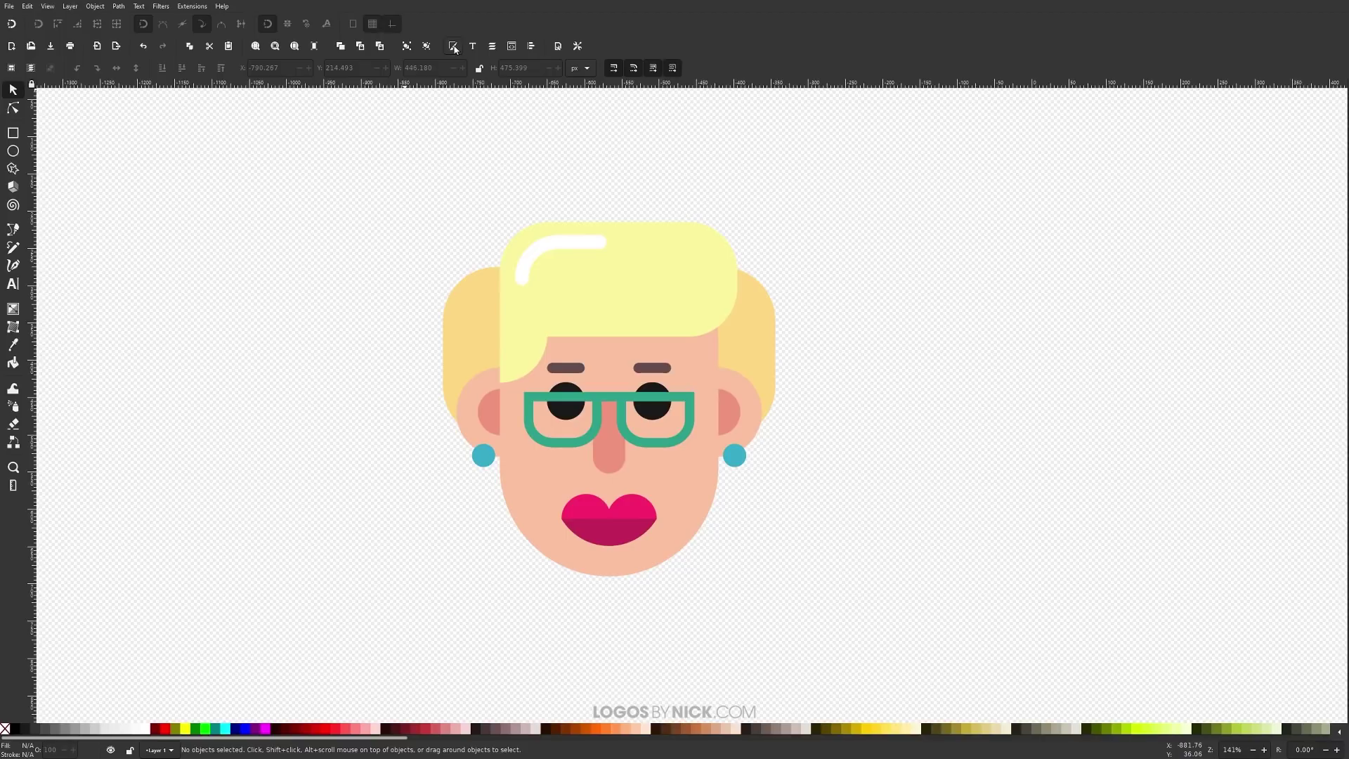
left_click(98, 6)
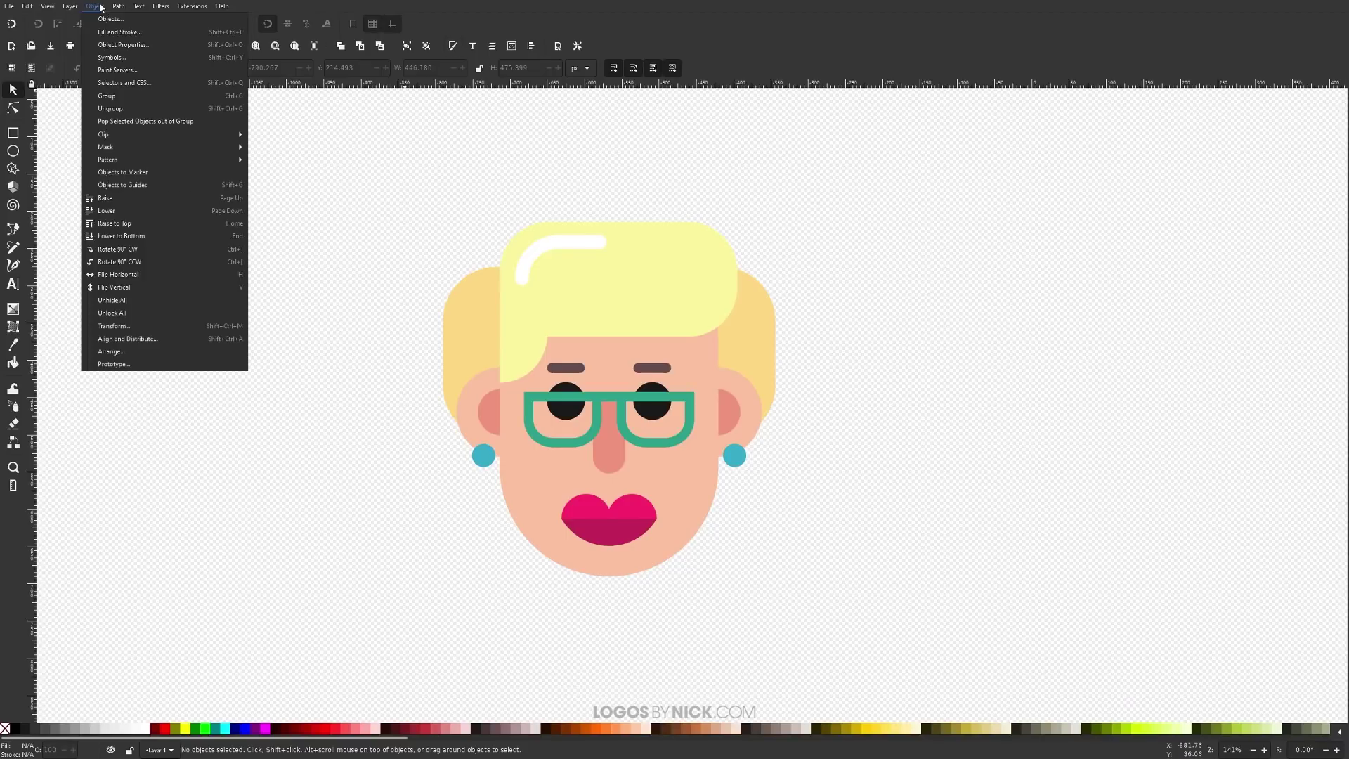
left_click(111, 33)
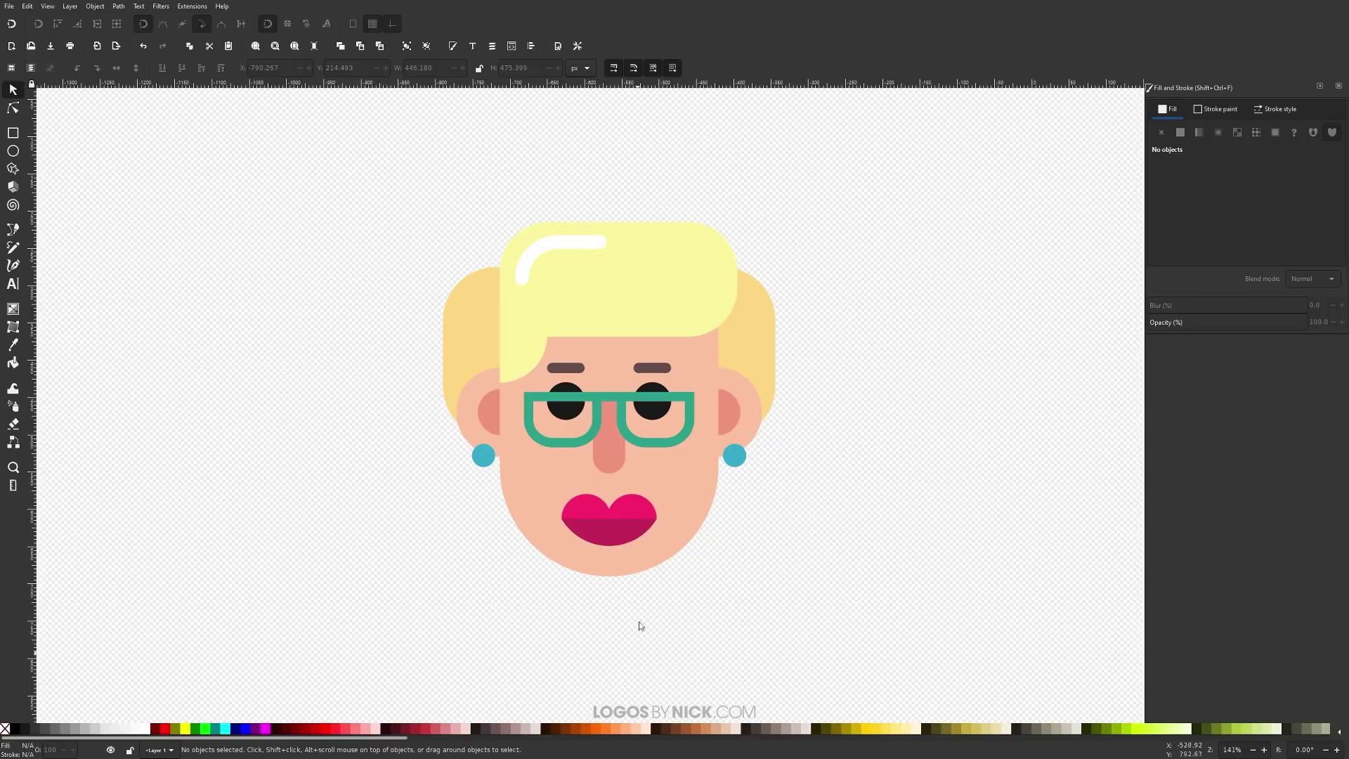
left_click(629, 364)
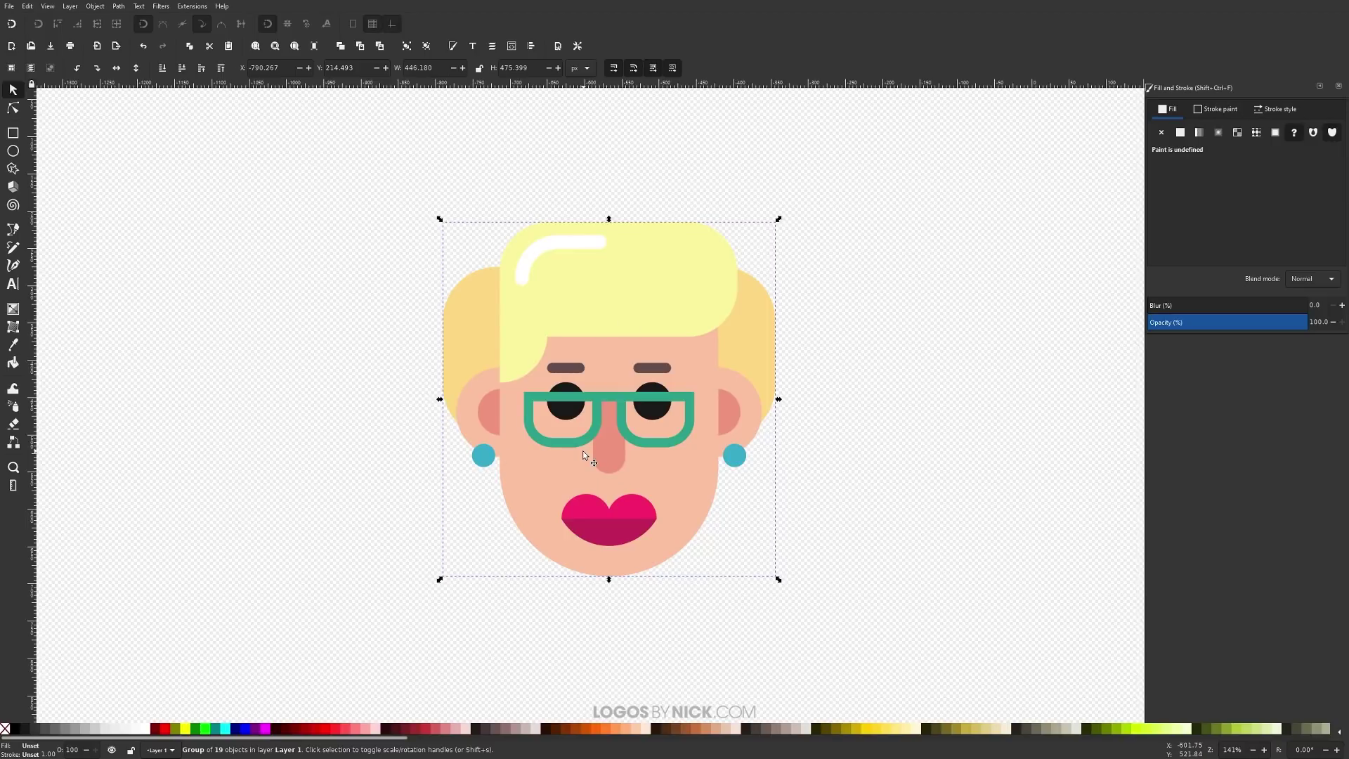
left_click(836, 503)
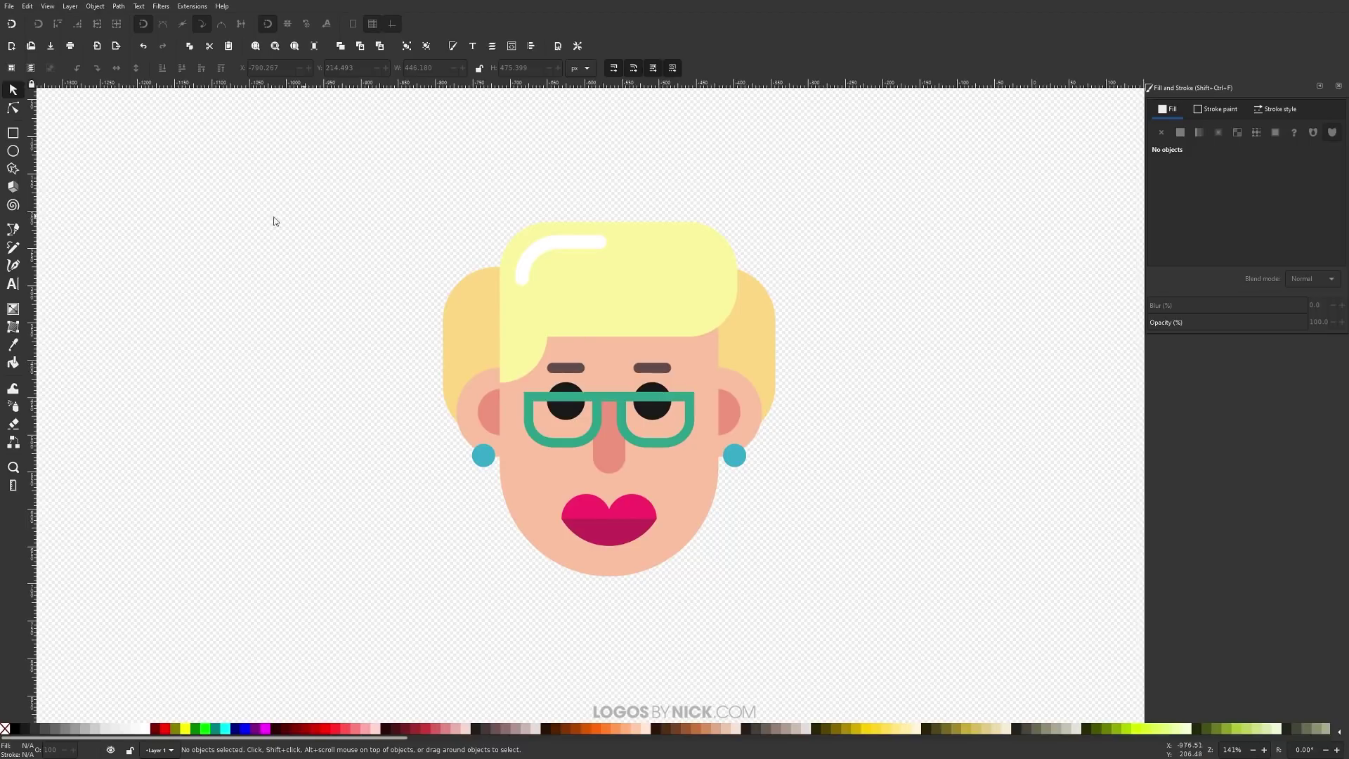
Draw a black-filled rectangle covering the whole cartoon face.
left_click(12, 133)
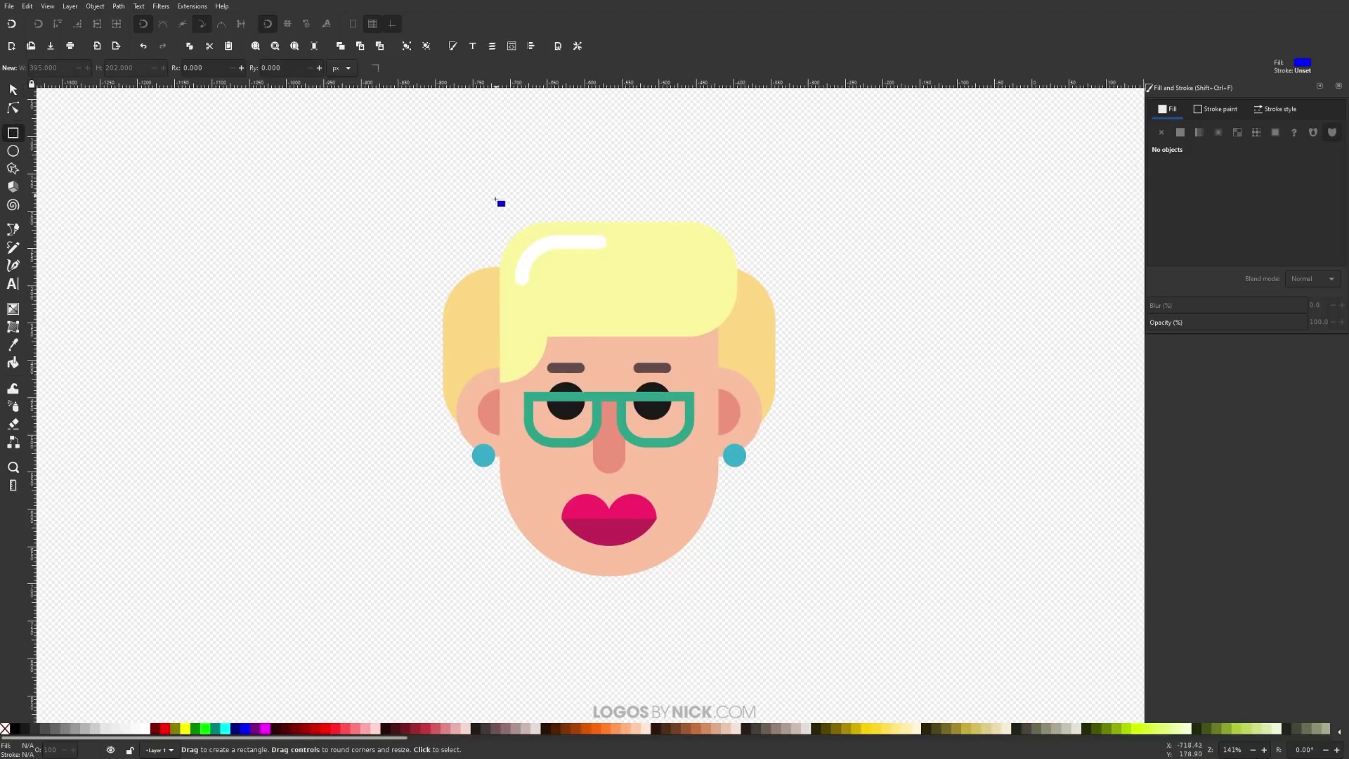
left_click_drag(404, 193, 803, 602)
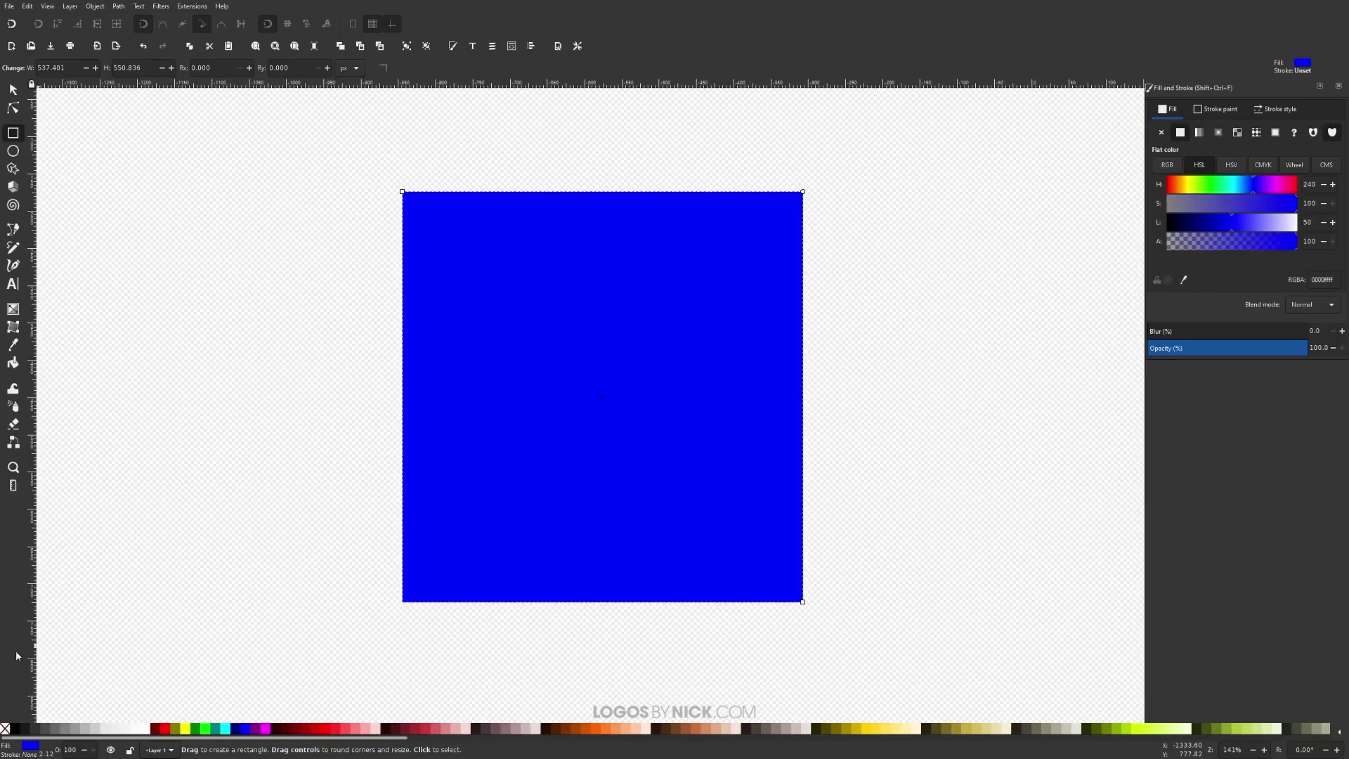
left_click(11, 731)
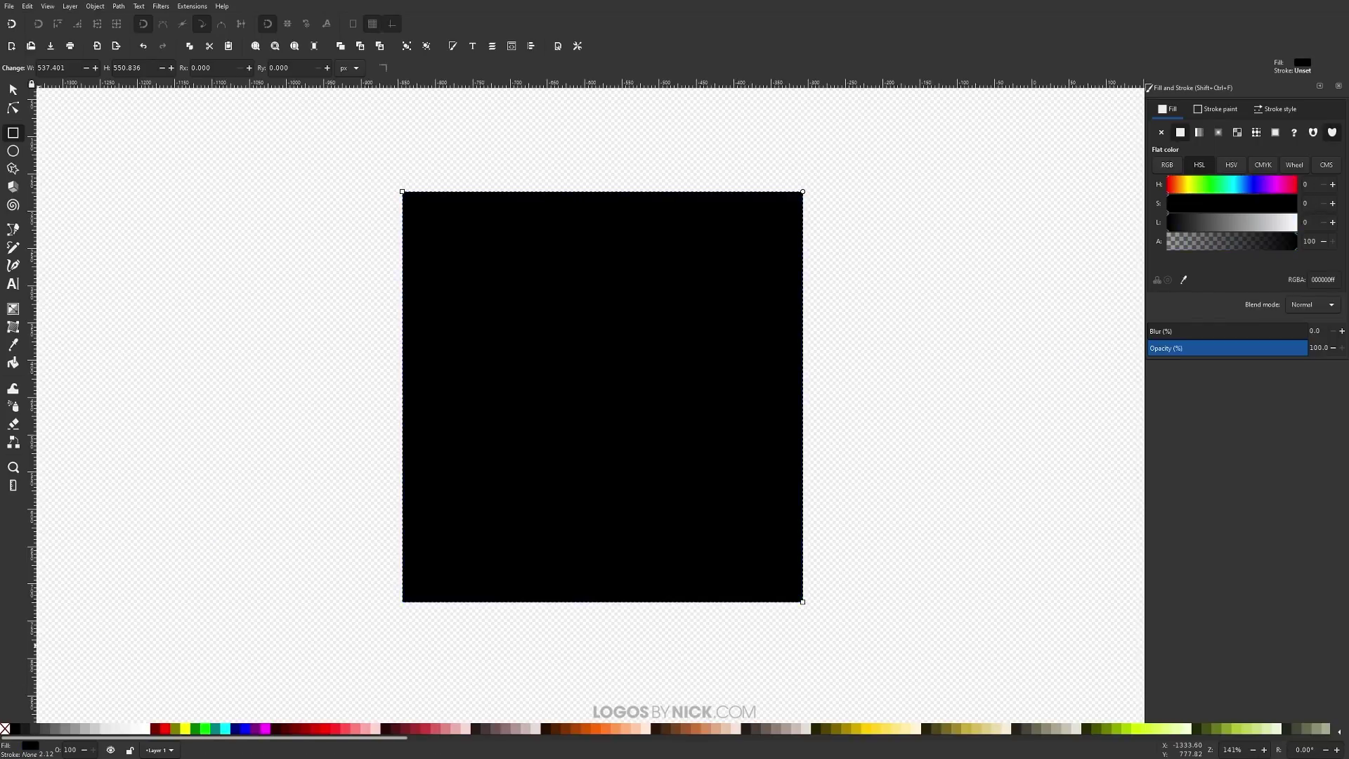
Turn the rectangle's fill into a left-to-right linear gradient from black to opaque white.
left_click(1200, 133)
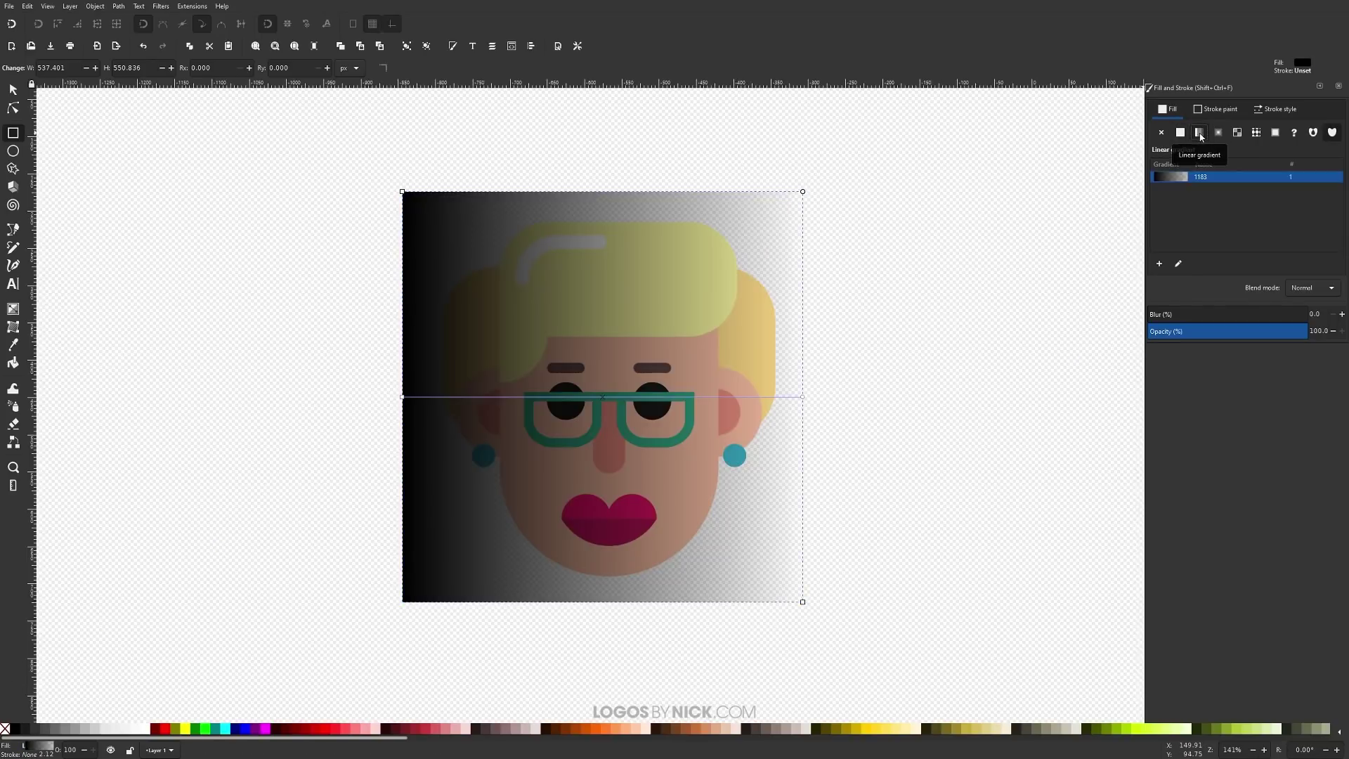
left_click(803, 396)
left_click(150, 731)
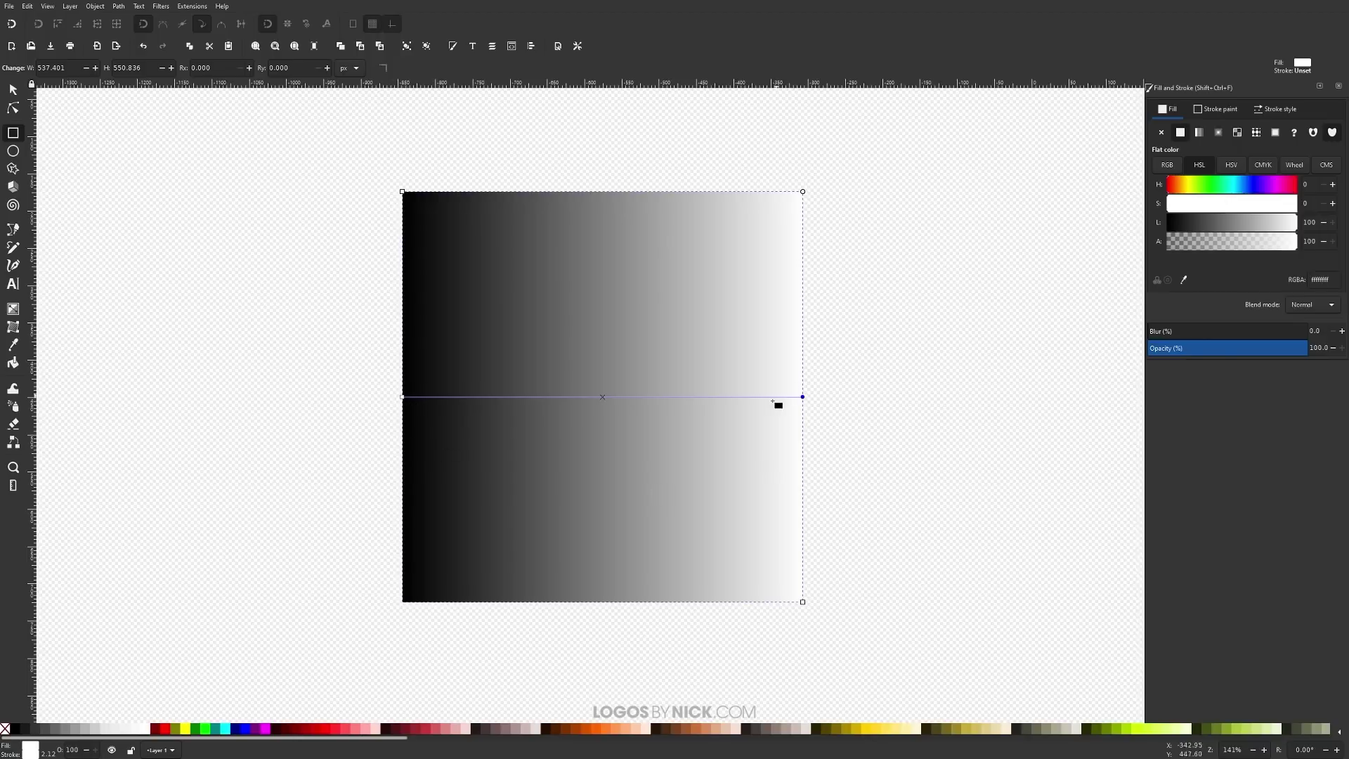
left_click(803, 397)
left_click(13, 90)
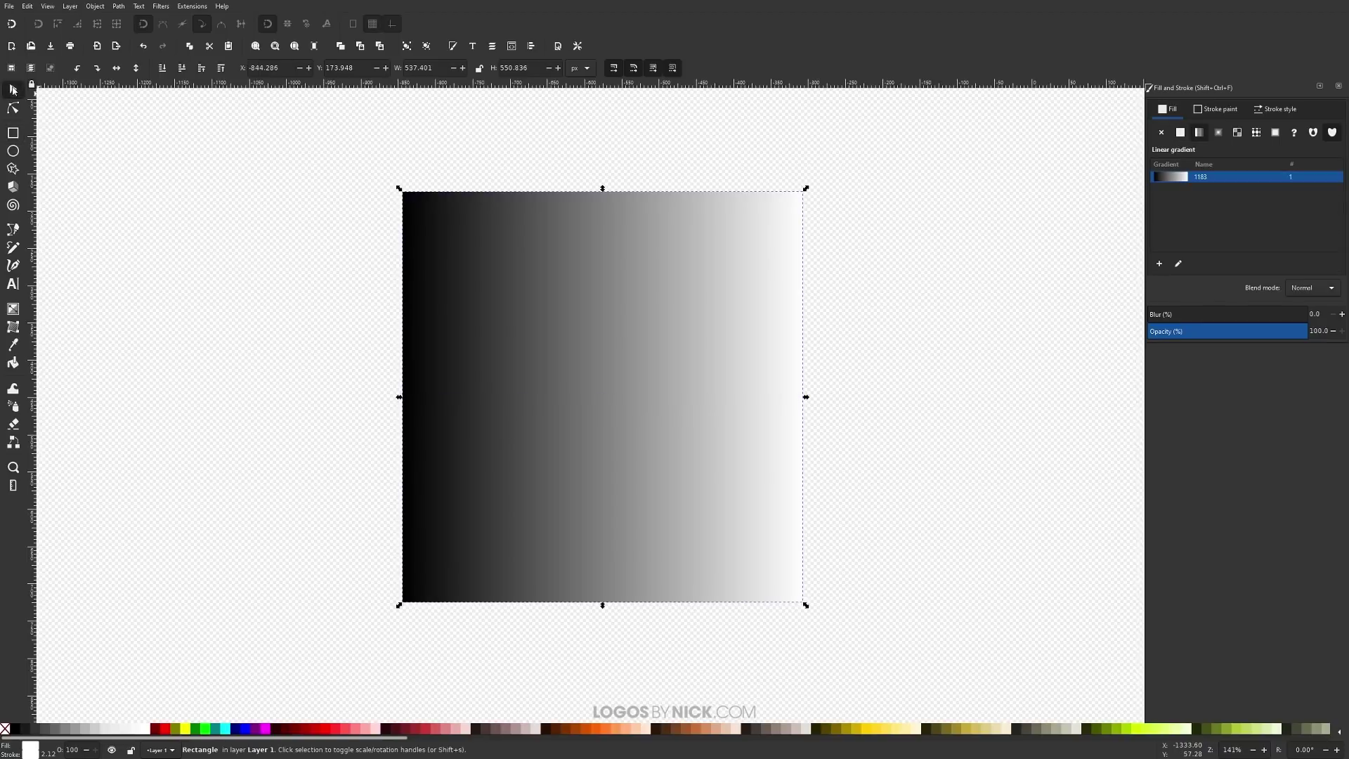
Select the gradient rectangle and face group together and apply Object > Mask > Set.
left_click_drag(929, 662, 265, 120)
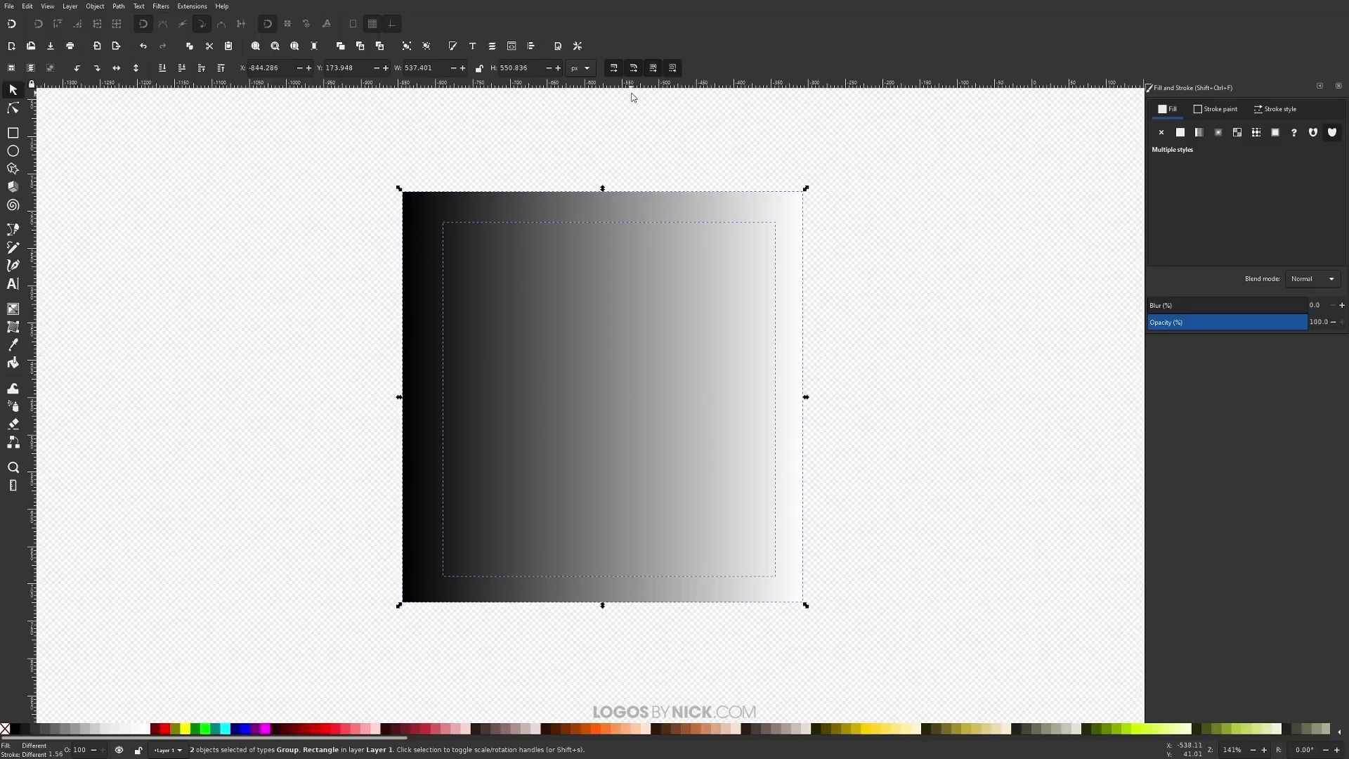
left_click(95, 7)
mouse_move(144, 147)
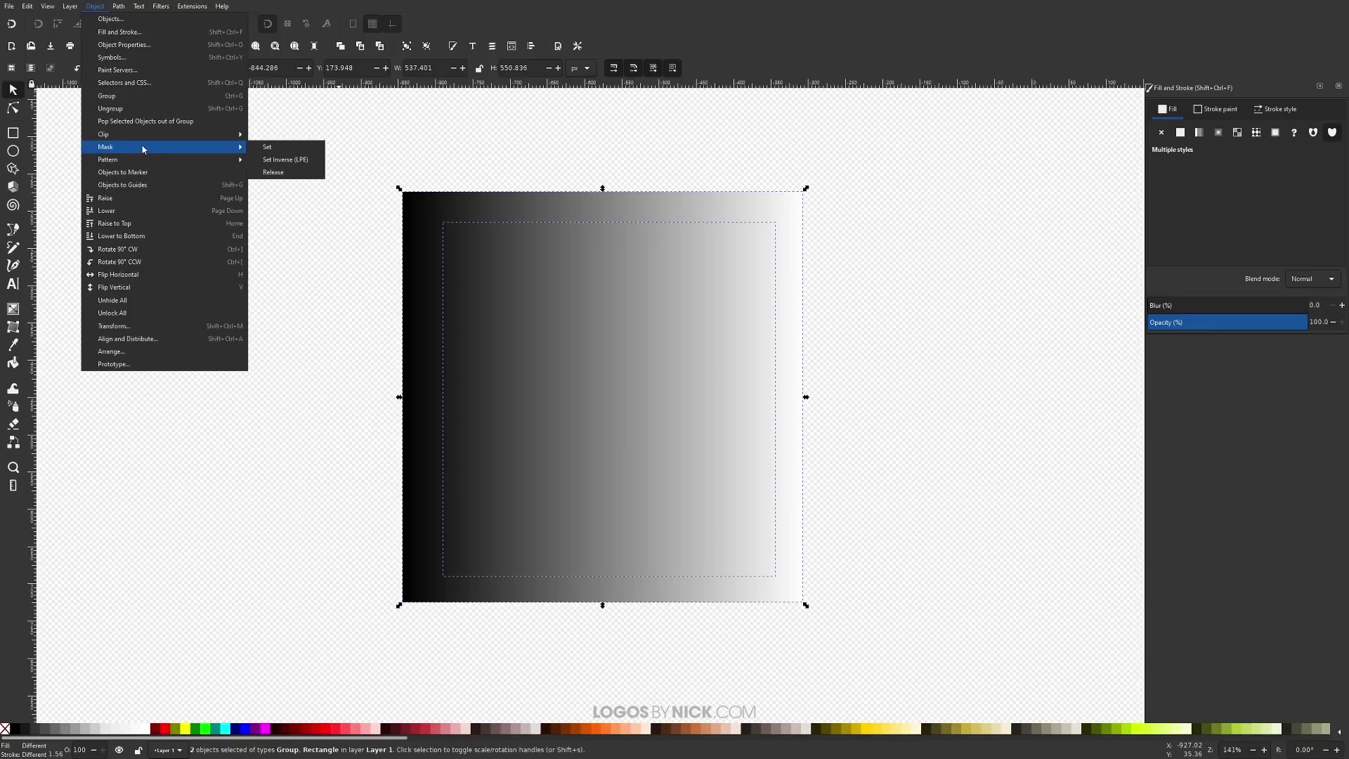
left_click(267, 147)
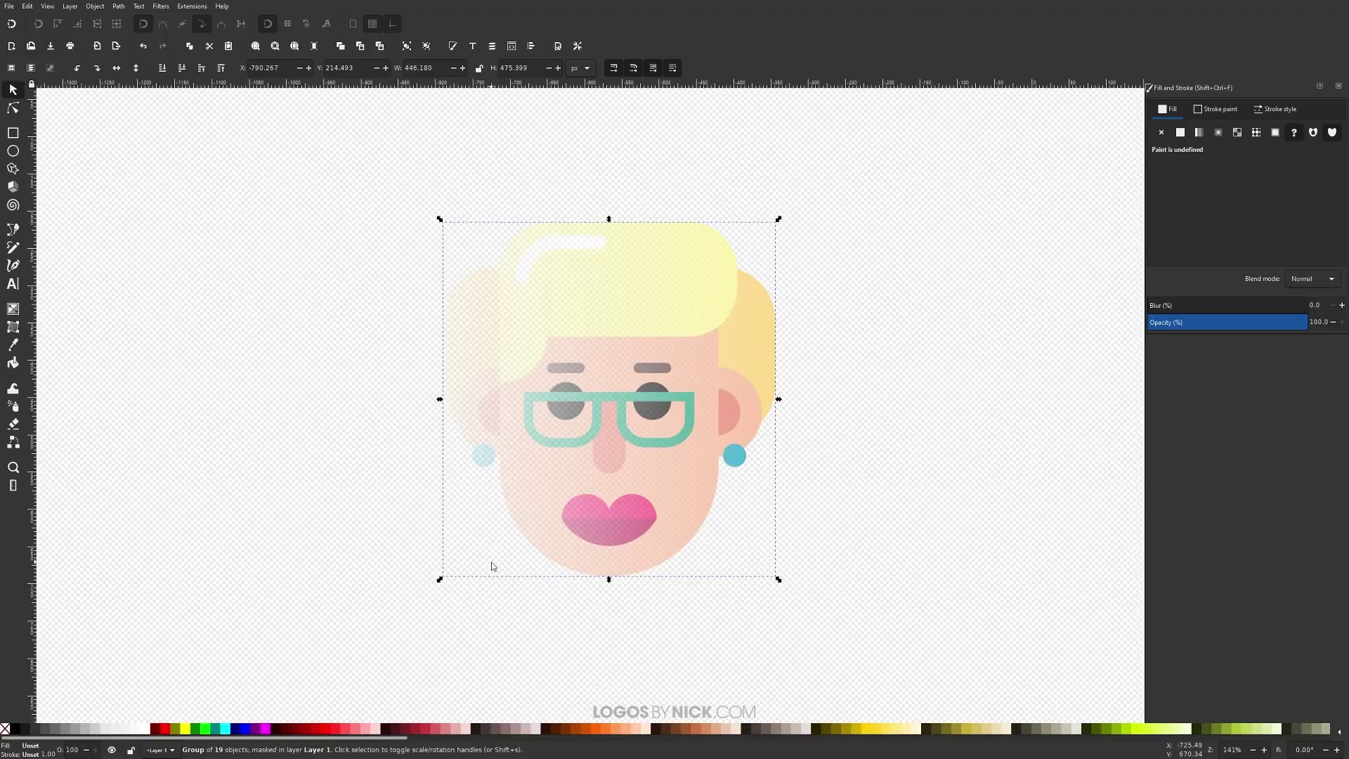
Release the mask and select the gradient rectangle on its own.
left_click(94, 6)
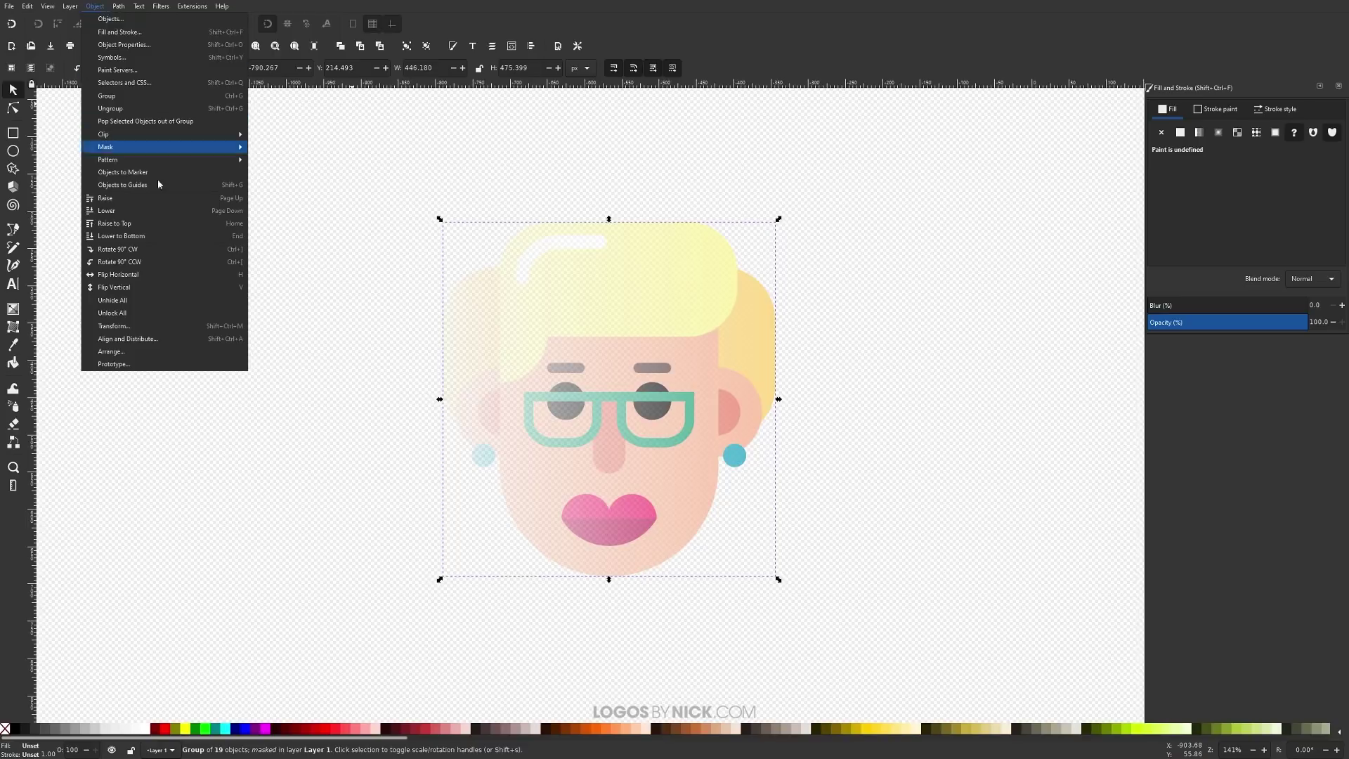
mouse_move(146, 150)
left_click(283, 172)
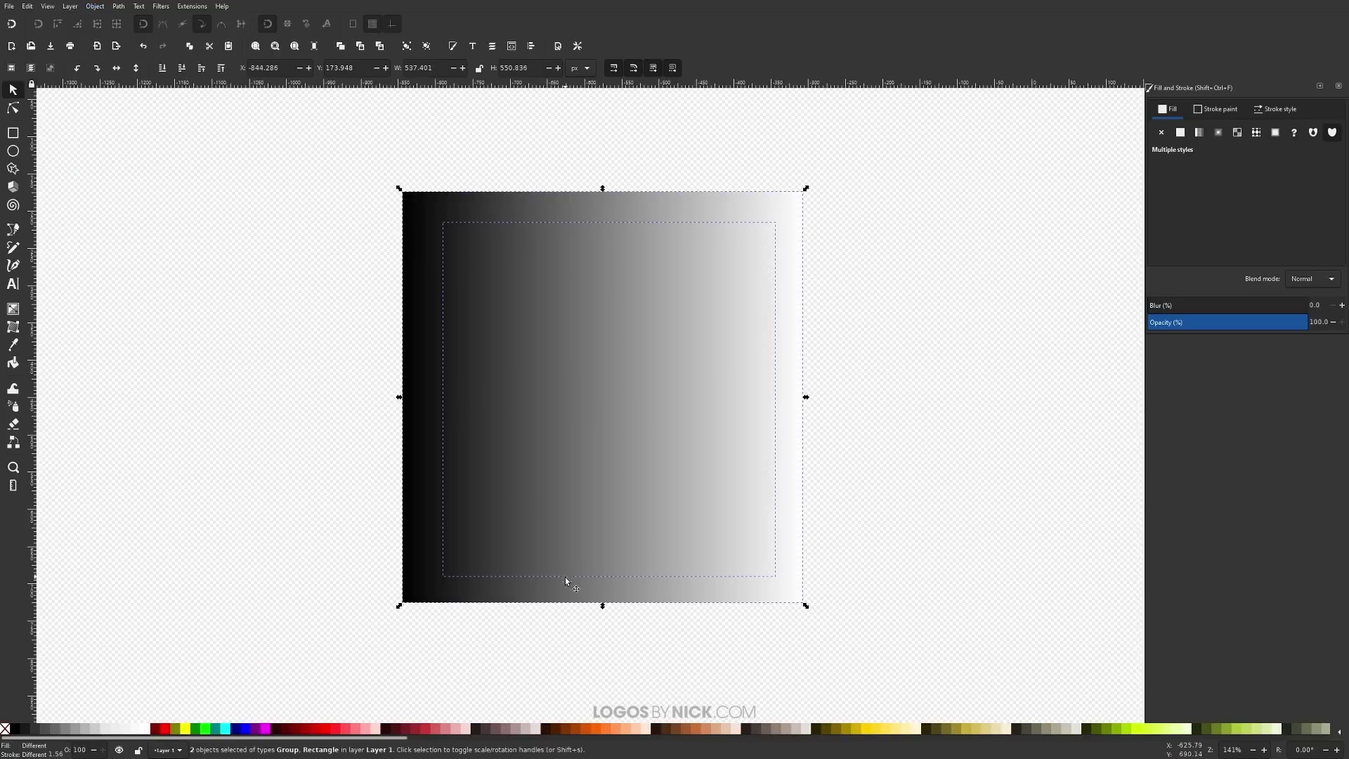
left_click(848, 592)
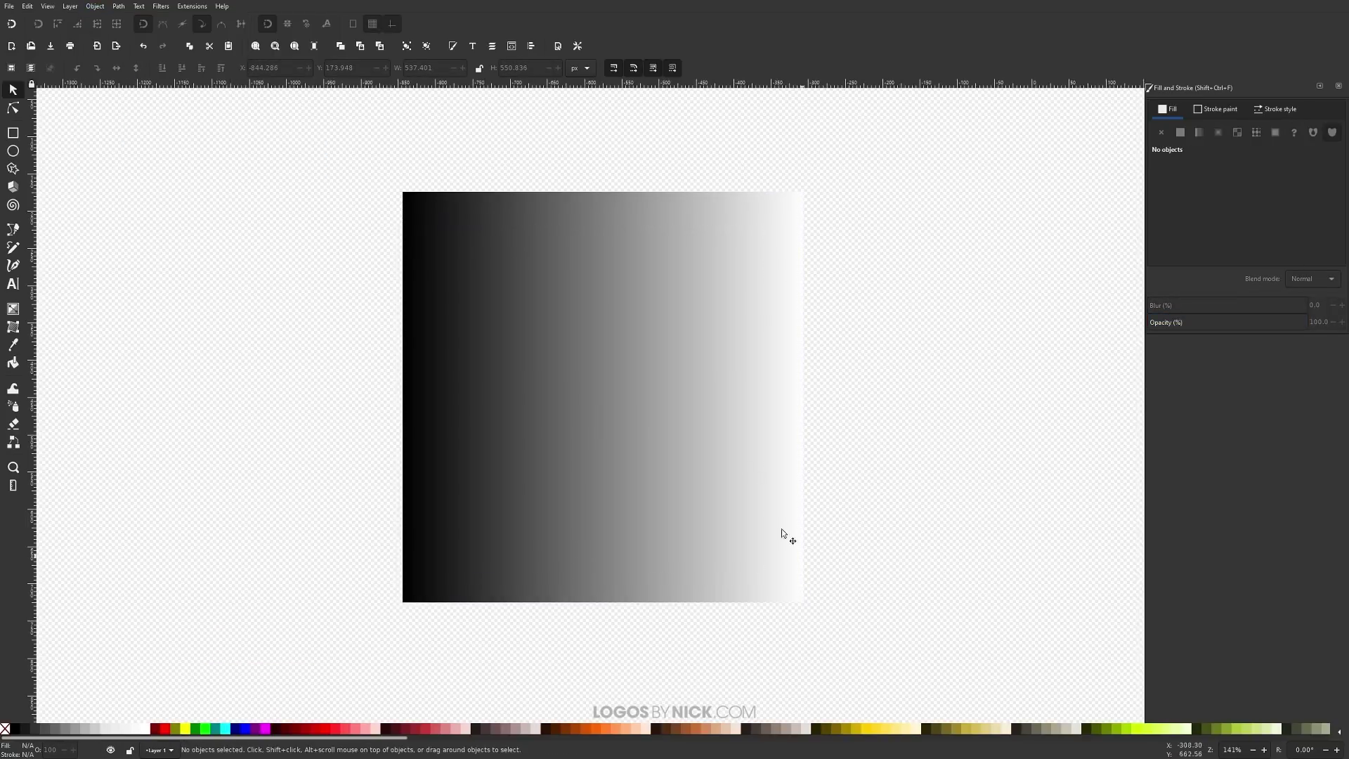
left_click(606, 321)
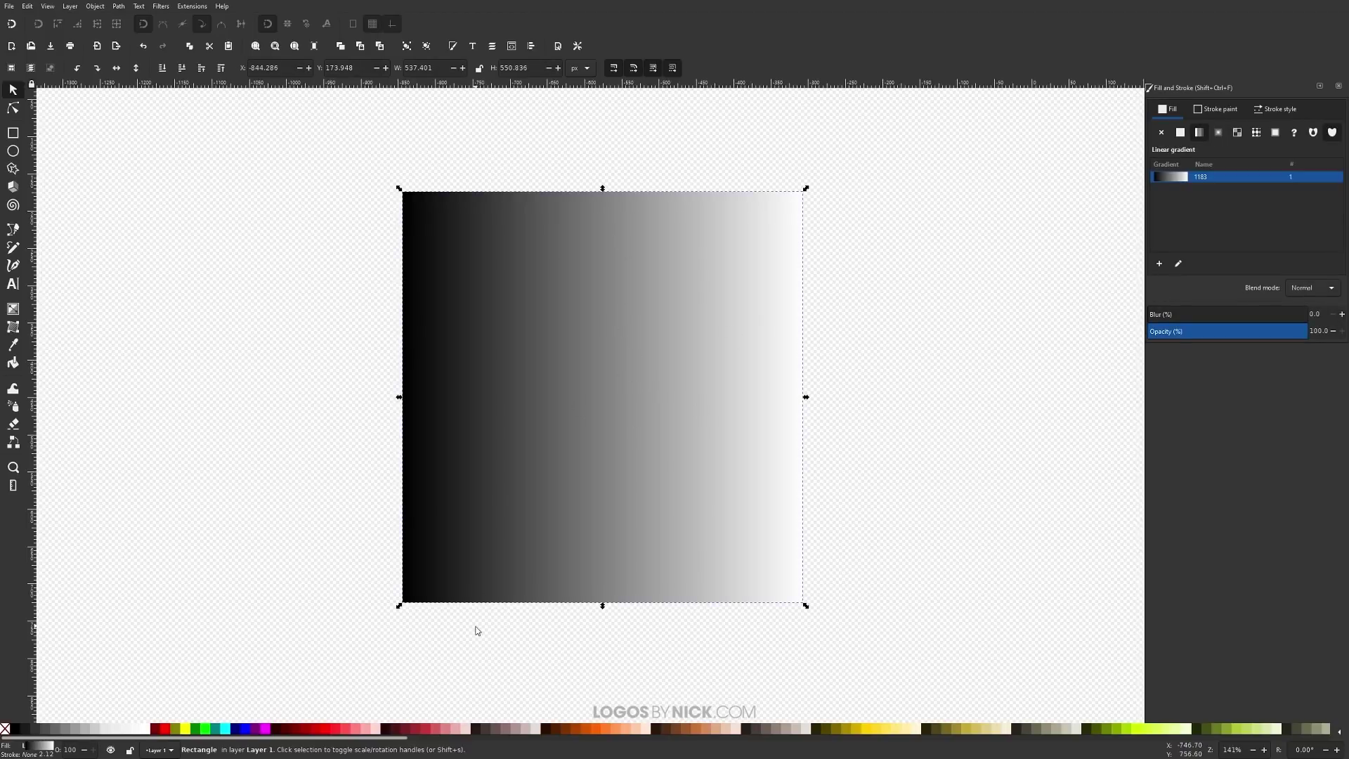
Drag both gradient handles inward so black fills the left, white the right third, with a short blend.
left_click(12, 309)
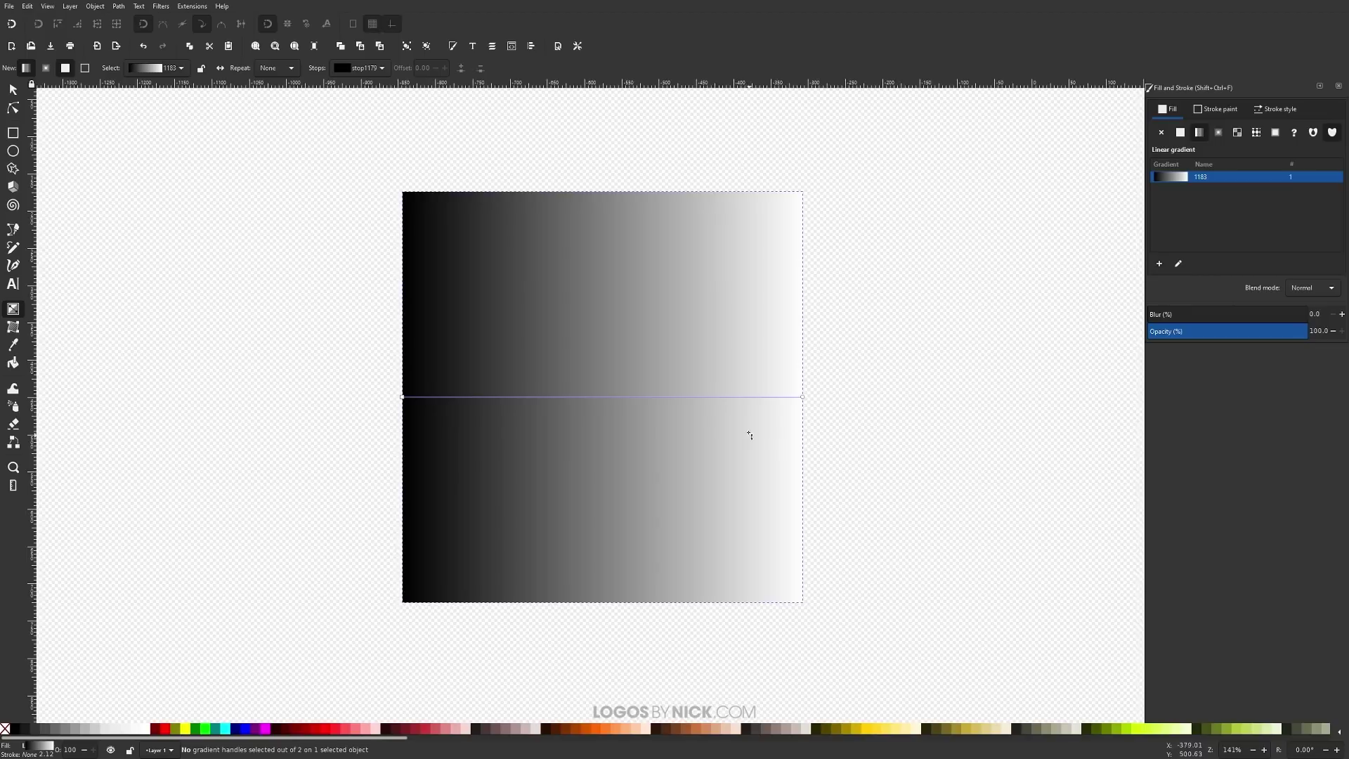
left_click_drag(803, 397, 672, 397)
left_click_drag(402, 398, 577, 408)
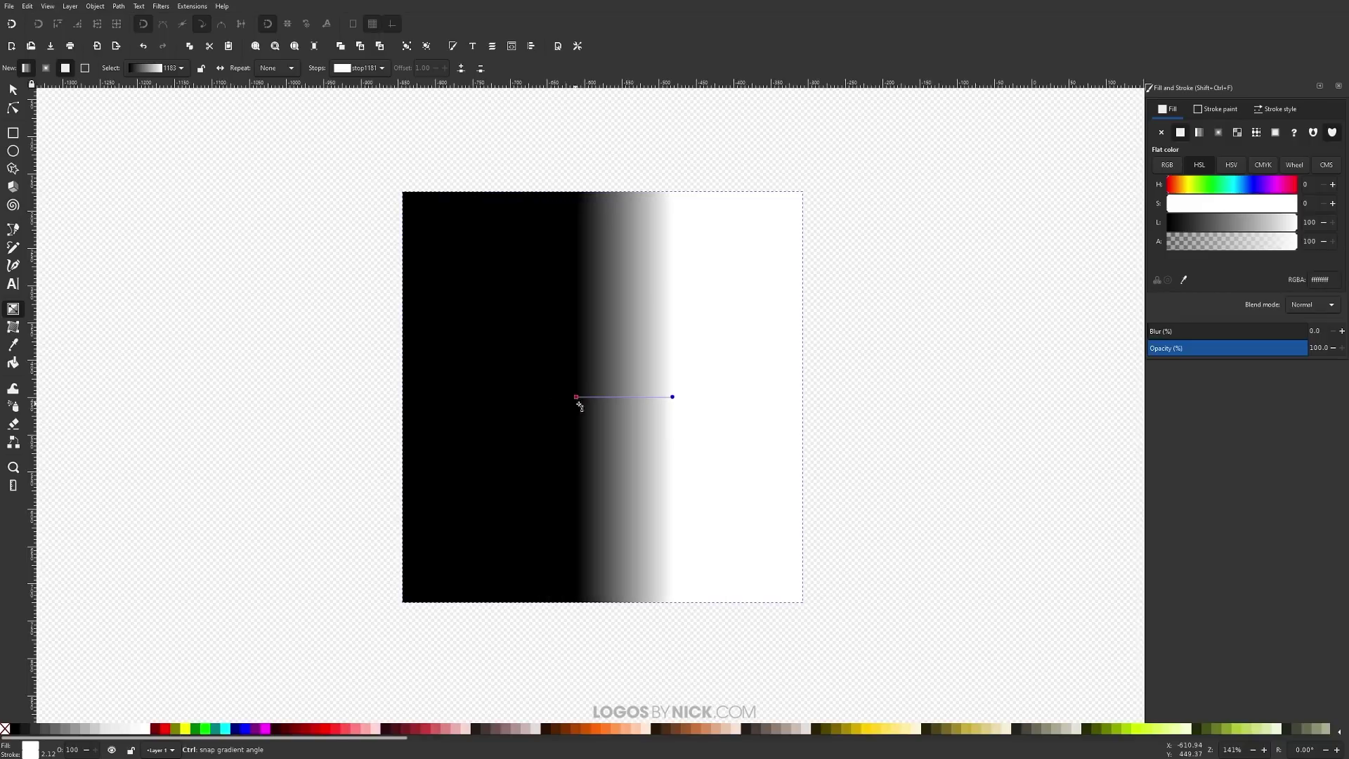
left_click_drag(577, 398, 559, 398)
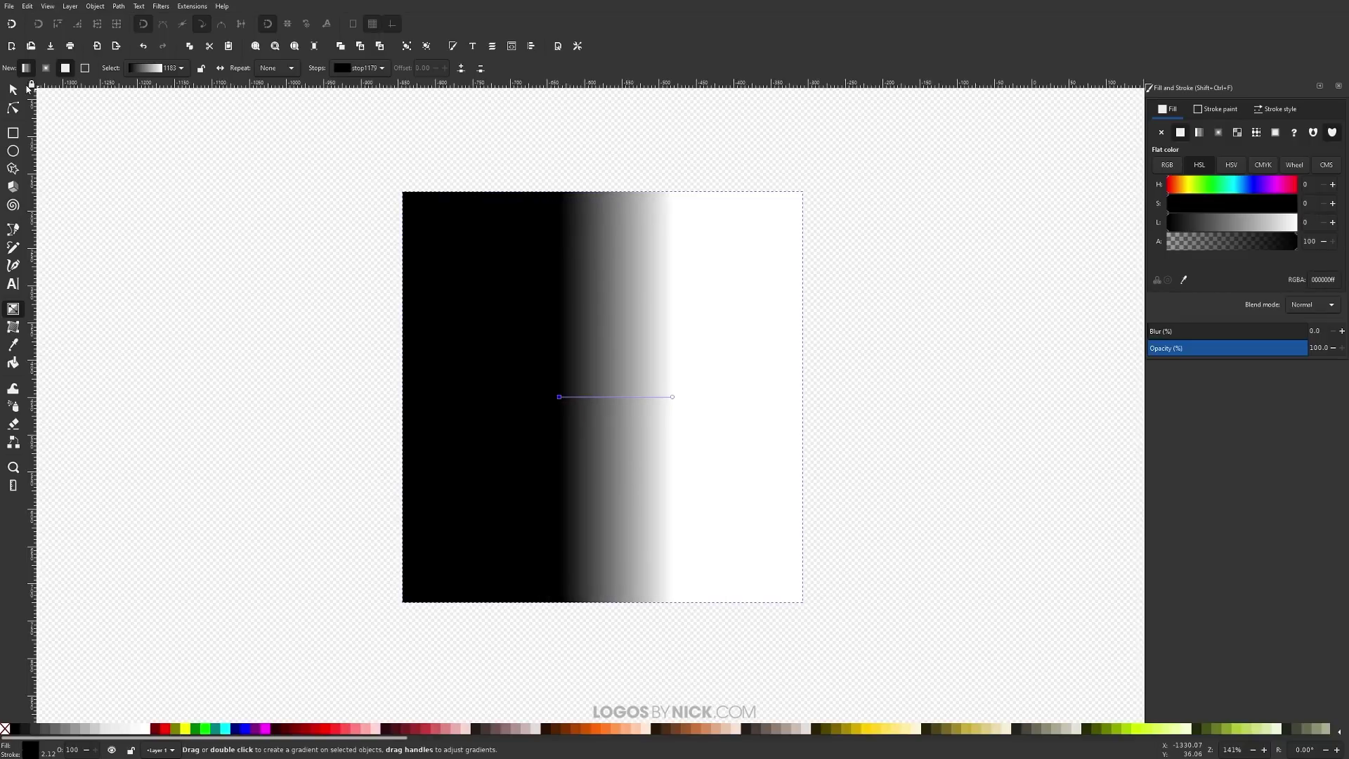
left_click(13, 90)
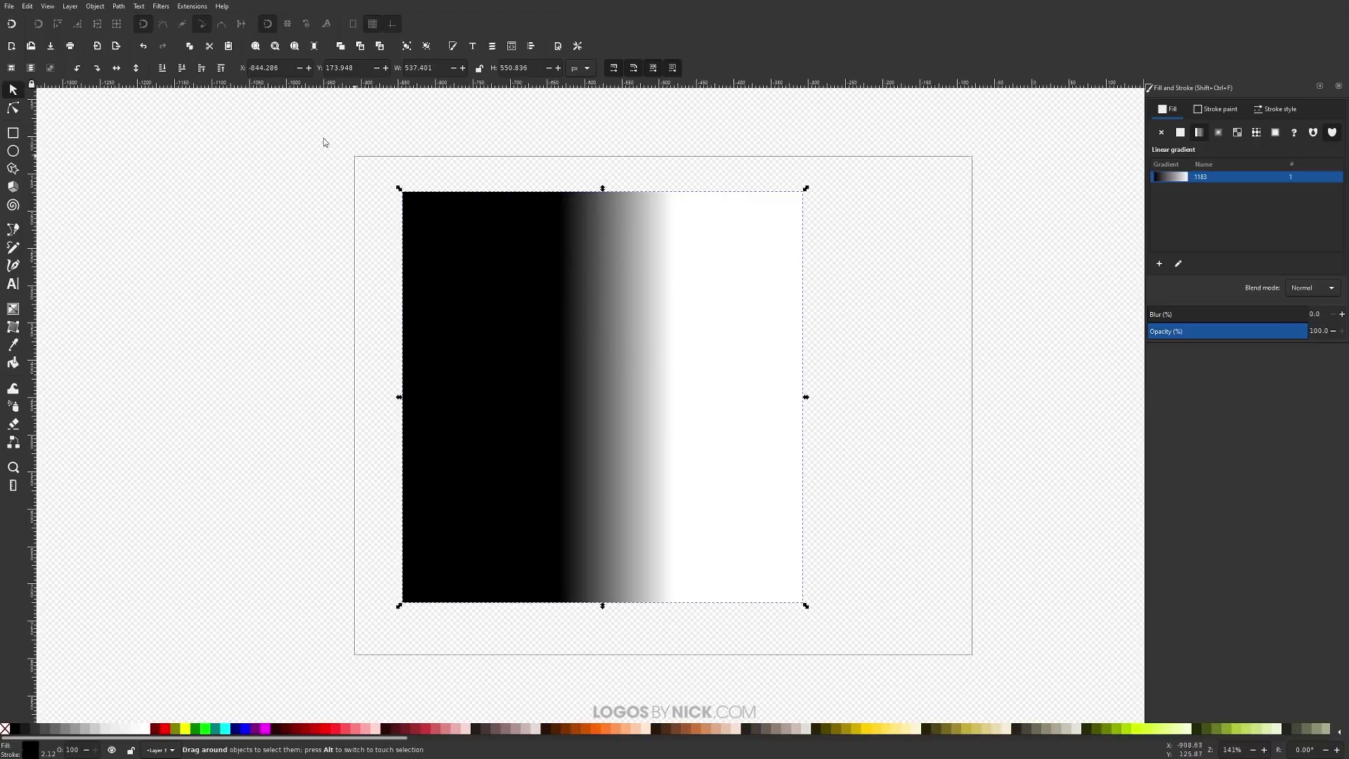
Select everything with Ctrl+A and mask the face group with the gradient rectangle again.
key("ctrl+a")
left_click(103, 7)
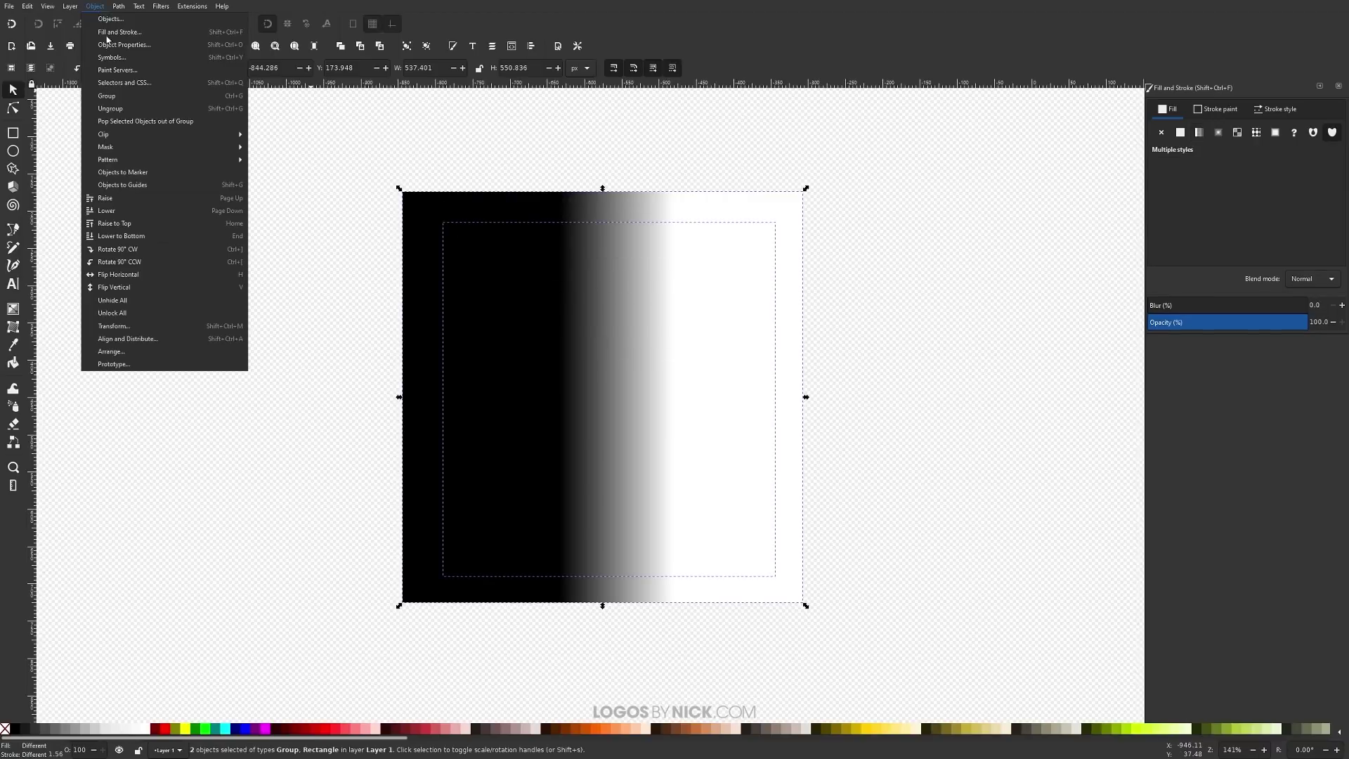
mouse_move(136, 149)
left_click(266, 149)
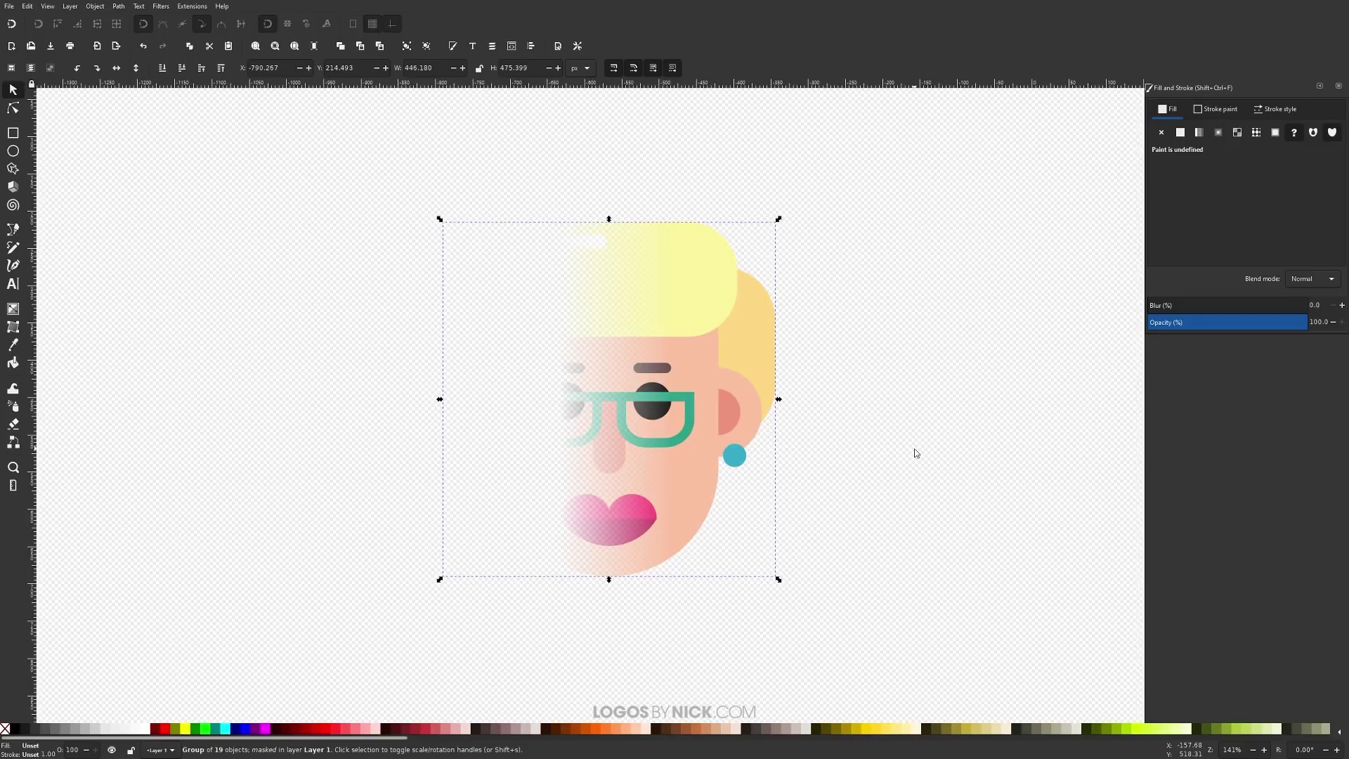
left_click(96, 7)
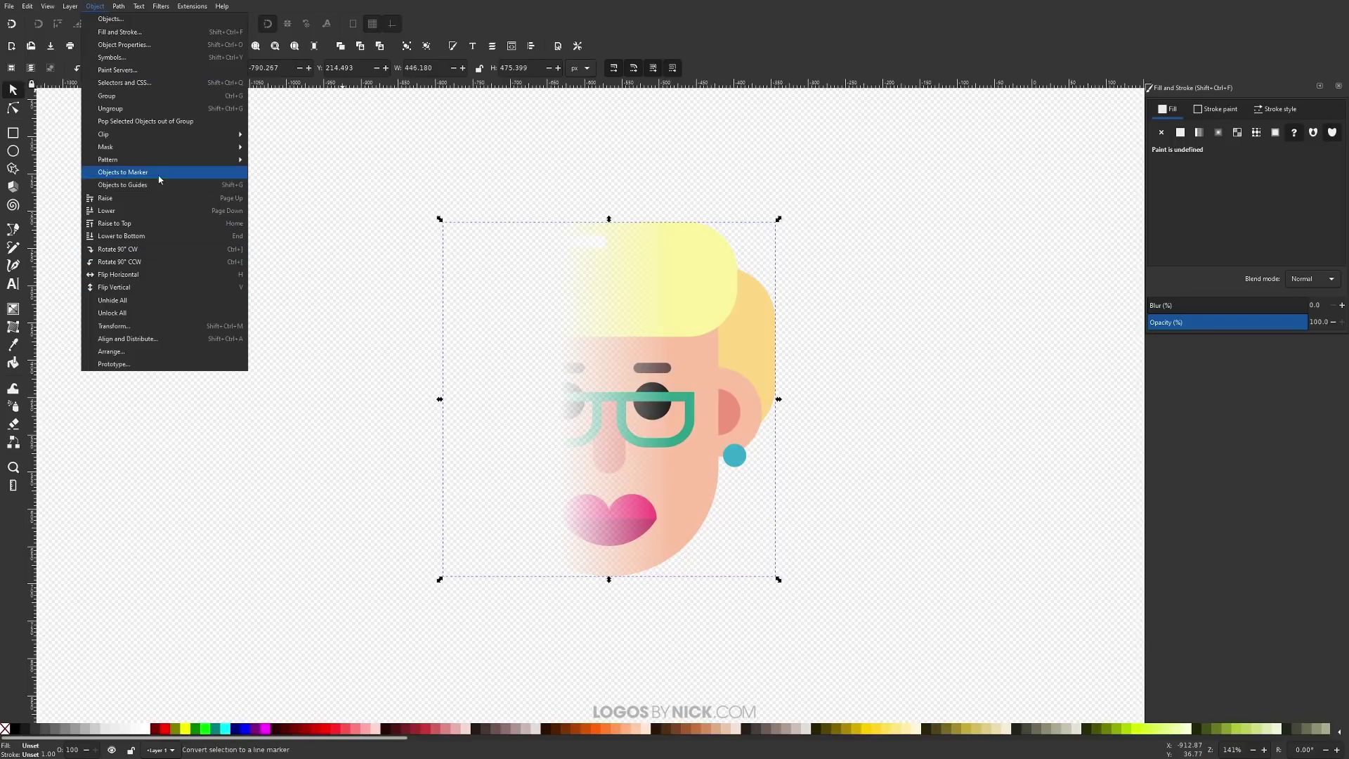
Release the mask and lower the gradient rectangle's opacity to about 57 to see the face beneath.
mouse_move(161, 154)
left_click(308, 172)
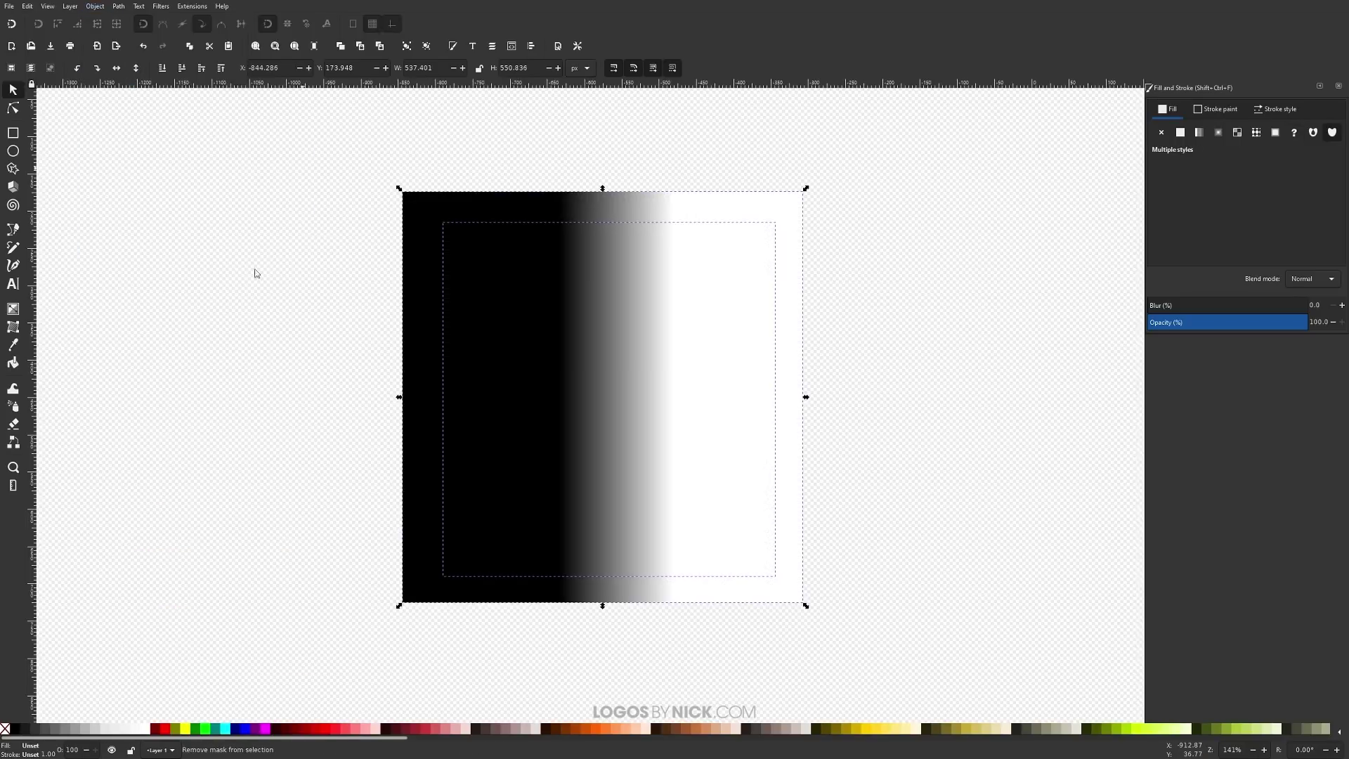
left_click(928, 284)
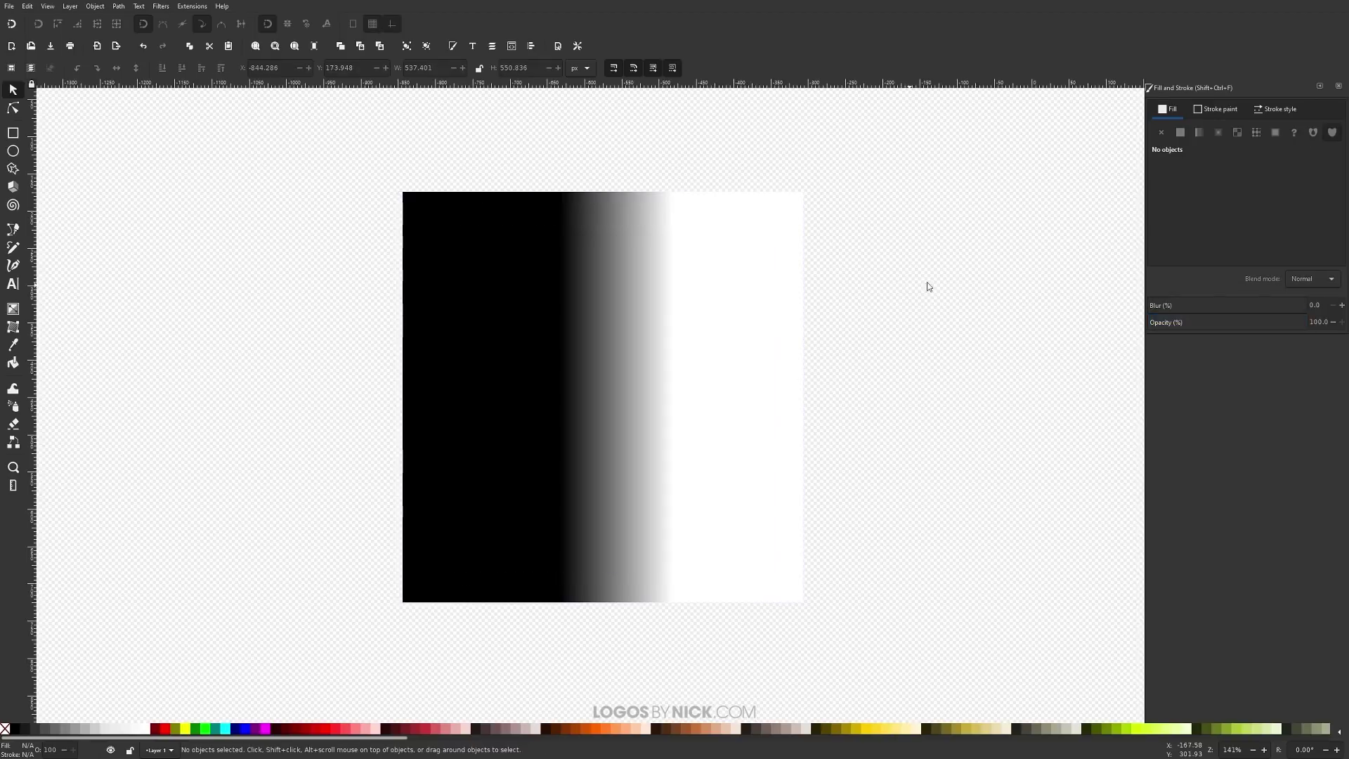
left_click(681, 304)
mouse_move(1257, 337)
left_mouse_down()
mouse_move(1215, 337)
mouse_move(1244, 339)
left_mouse_up()
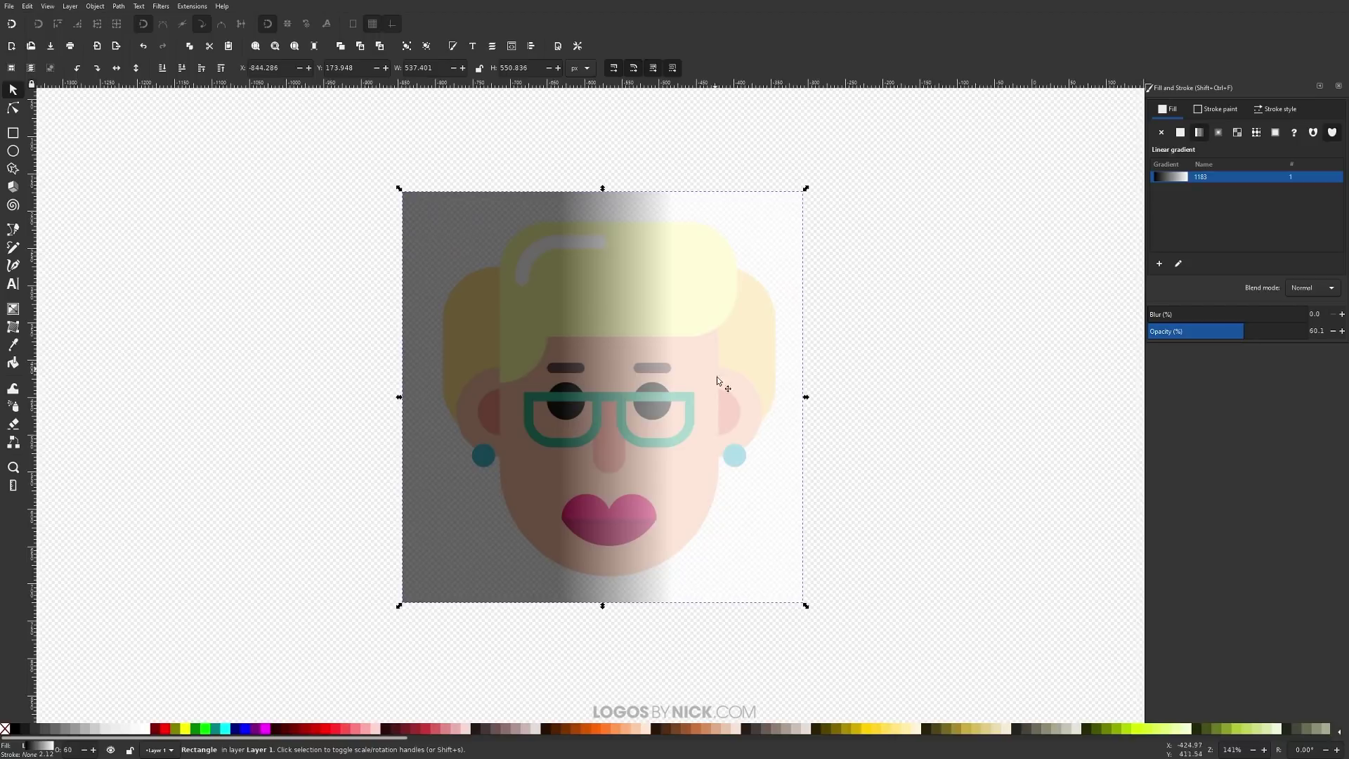
left_click(984, 362)
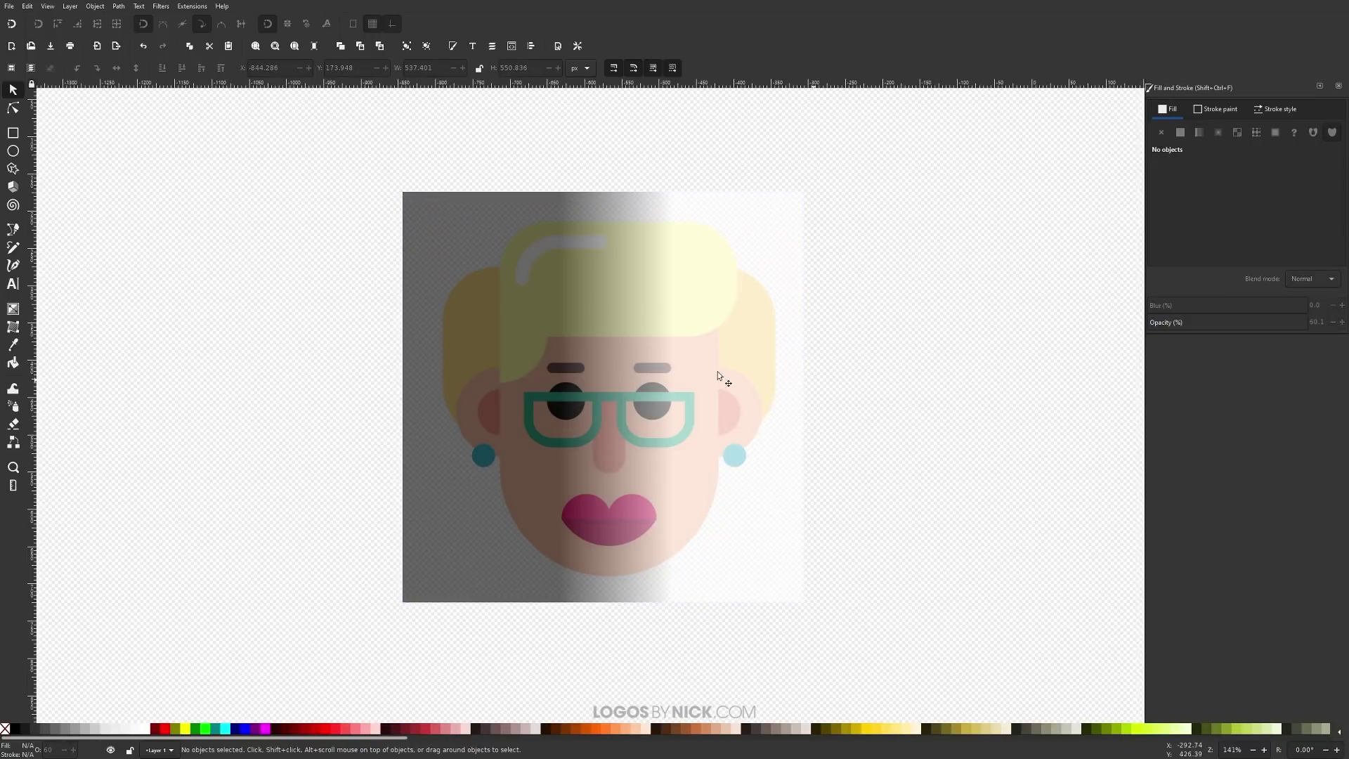
left_click(718, 371)
Move the gradient's white end to the face's centre for a near-abrupt black-to-white transition.
left_click(13, 310)
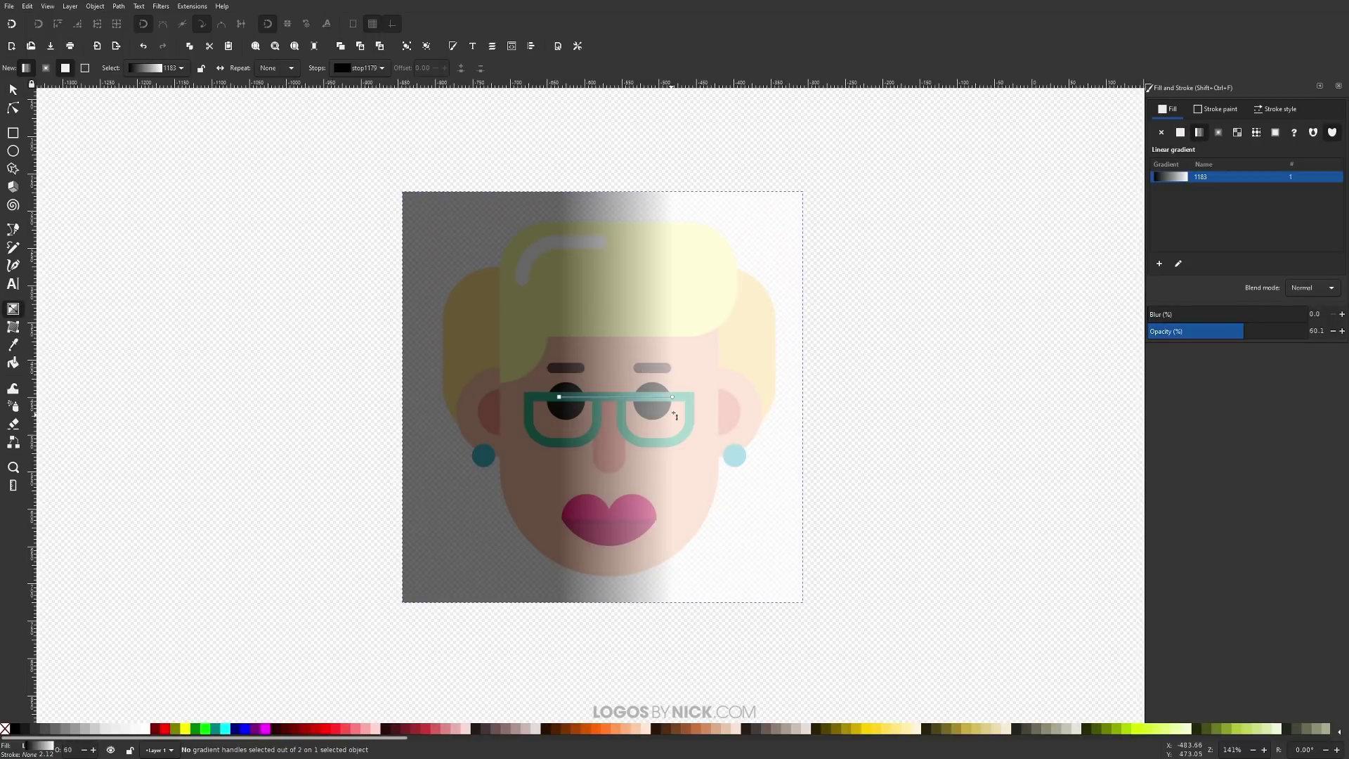
left_click_drag(668, 398, 598, 398)
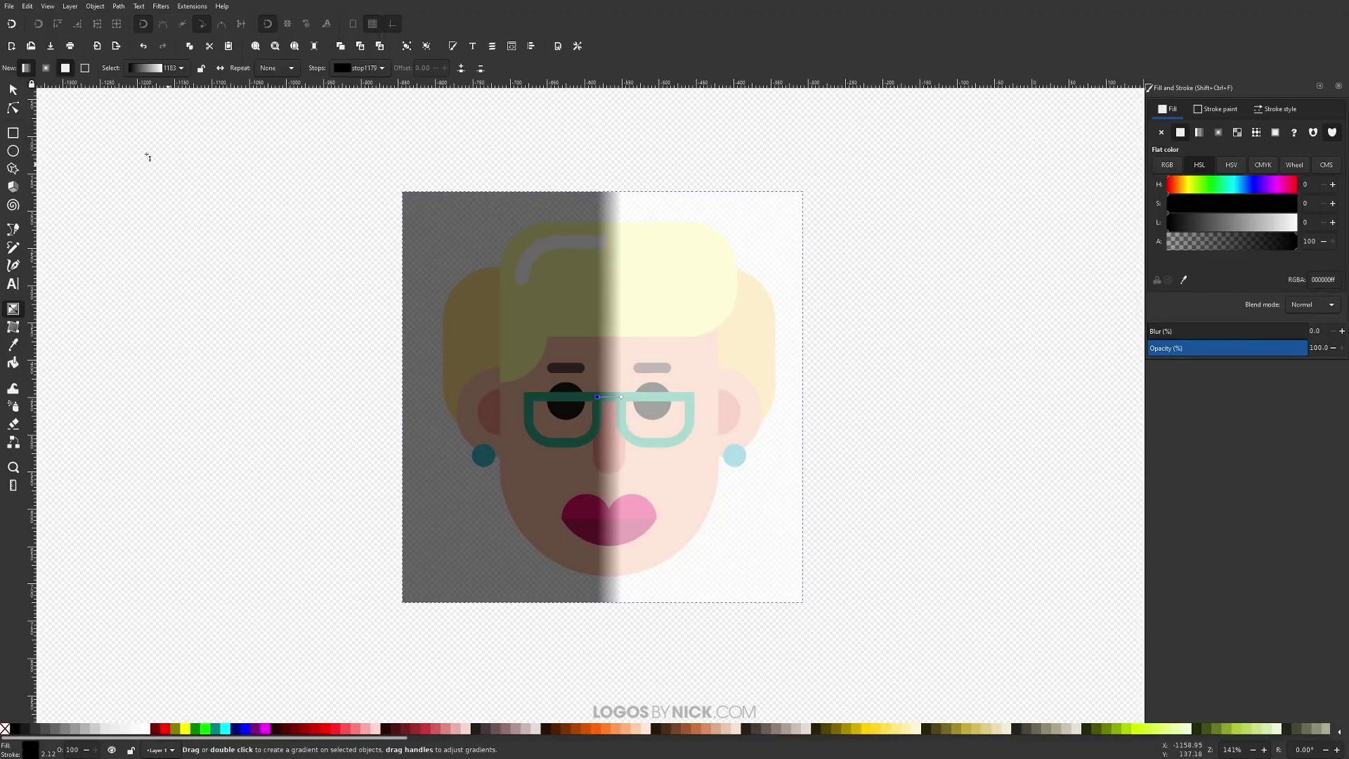
key("s")
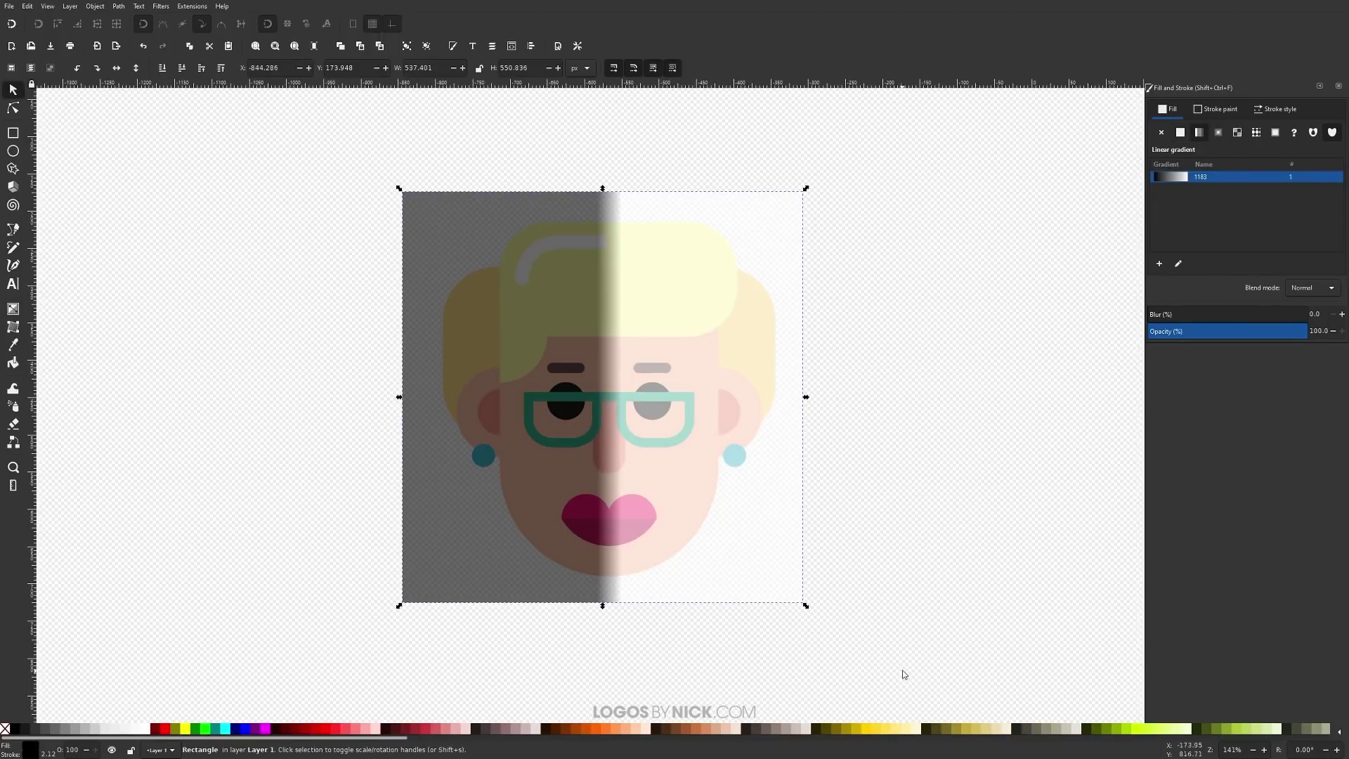
Return the gradient rectangle to 100 opacity and set it as a mask over the face group.
mouse_move(1279, 336)
left_mouse_down()
mouse_move(1213, 337)
mouse_move(1346, 332)
left_mouse_up()
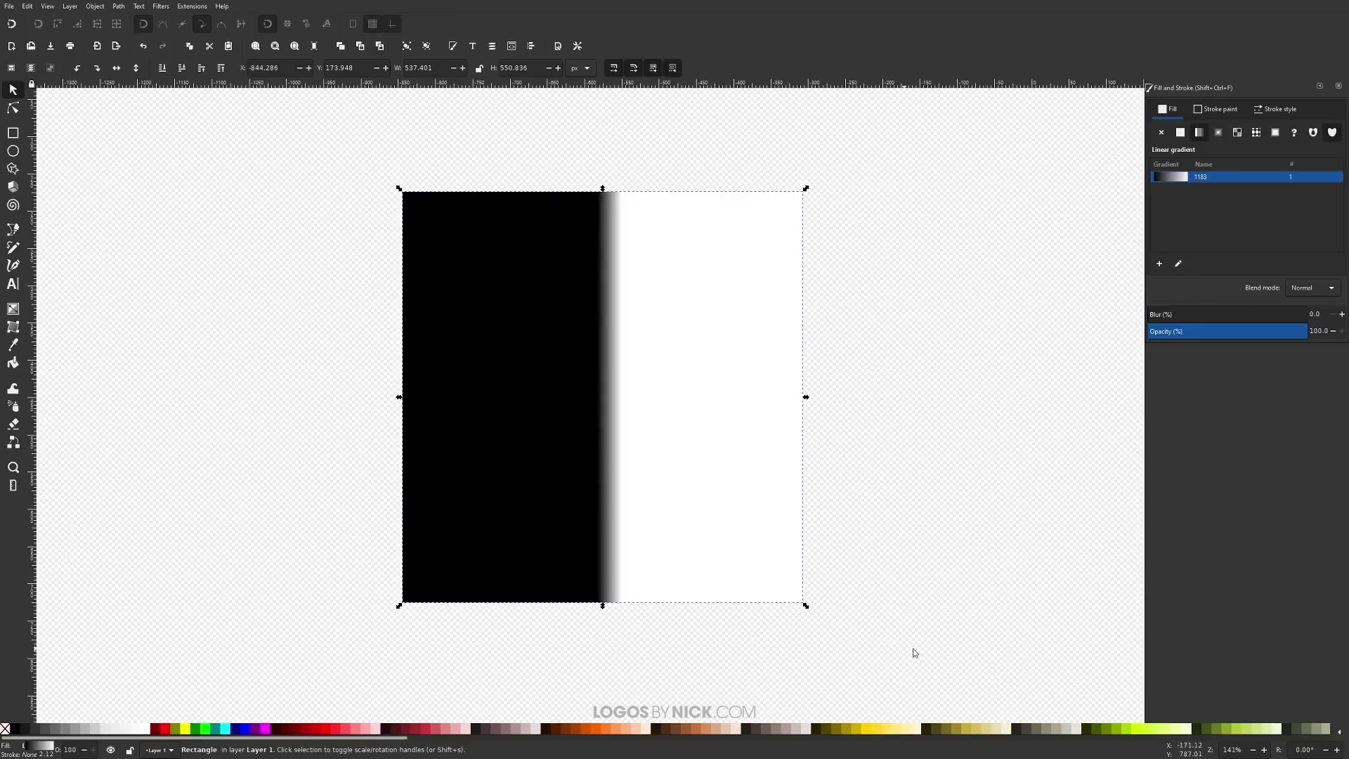
left_click_drag(915, 648, 276, 133)
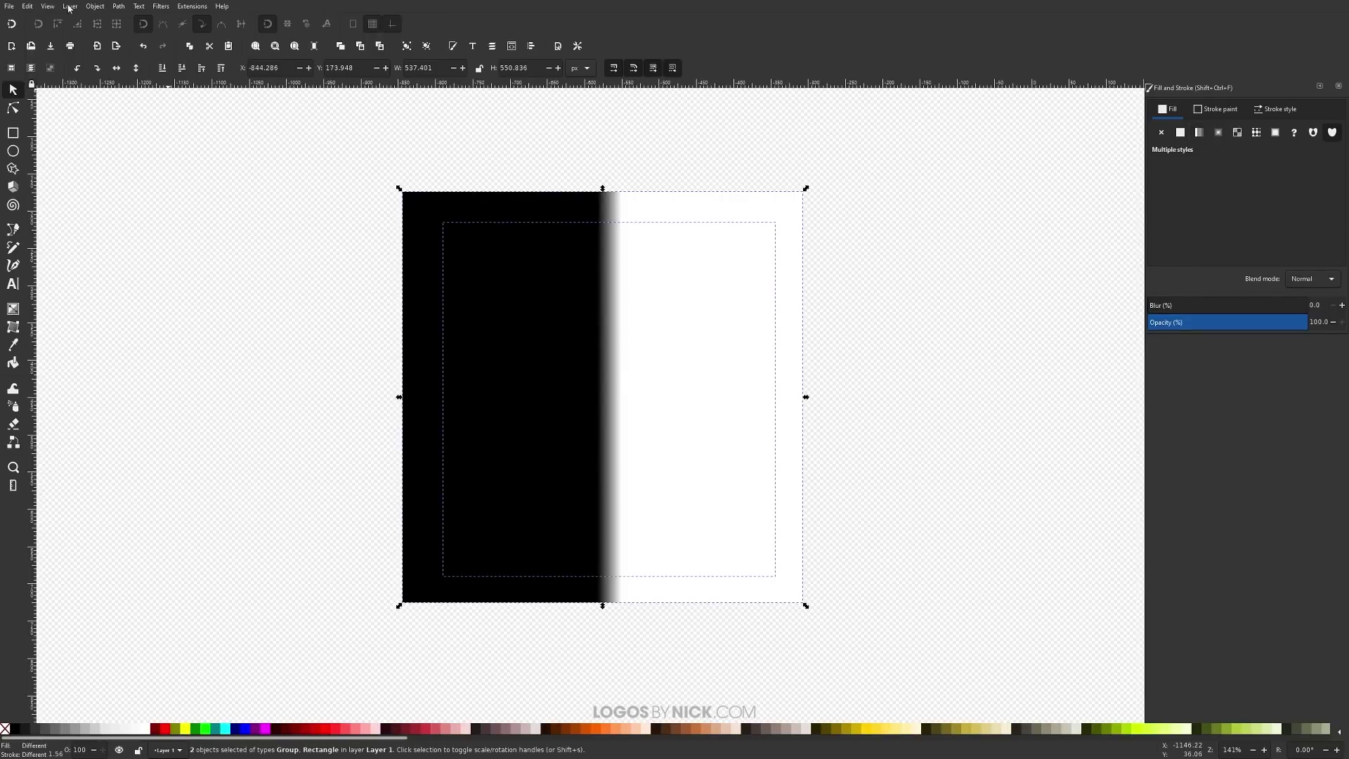
left_click(96, 5)
mouse_move(161, 145)
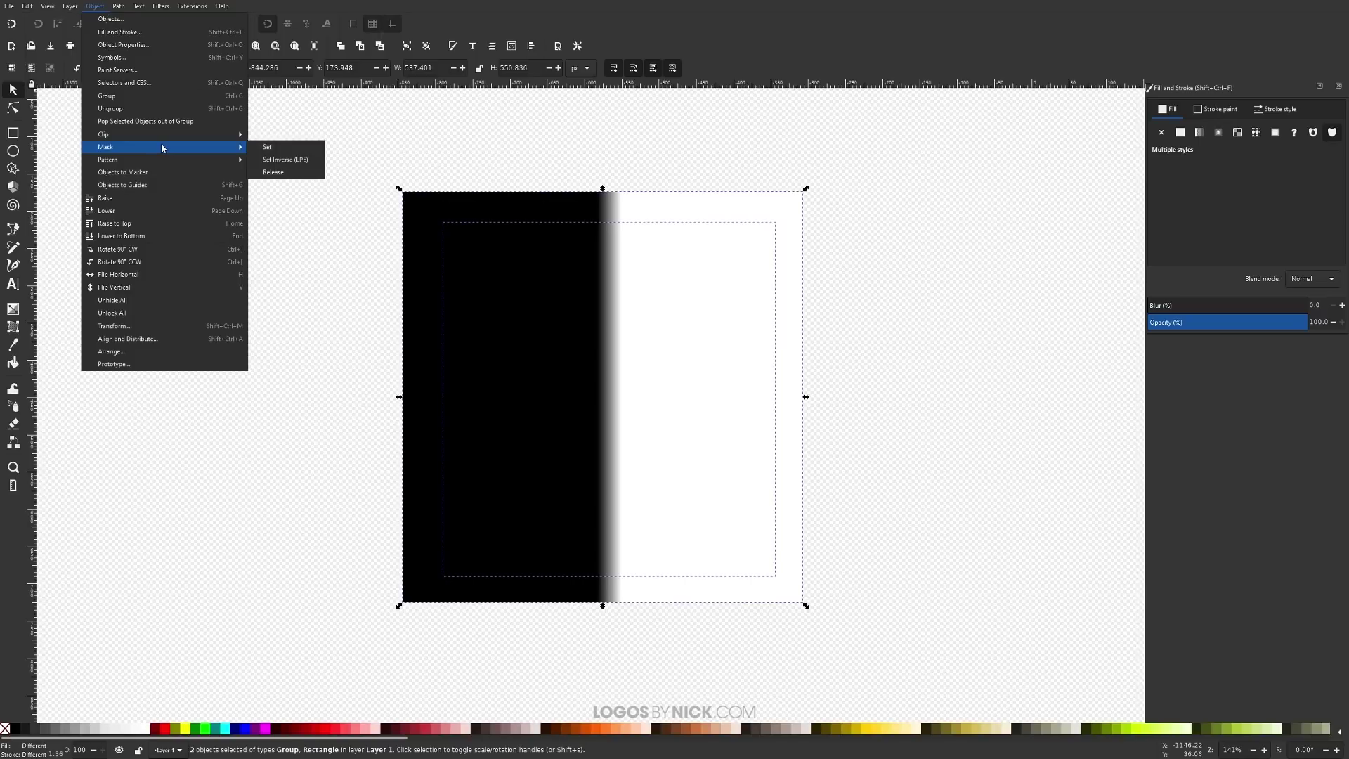
left_click(288, 149)
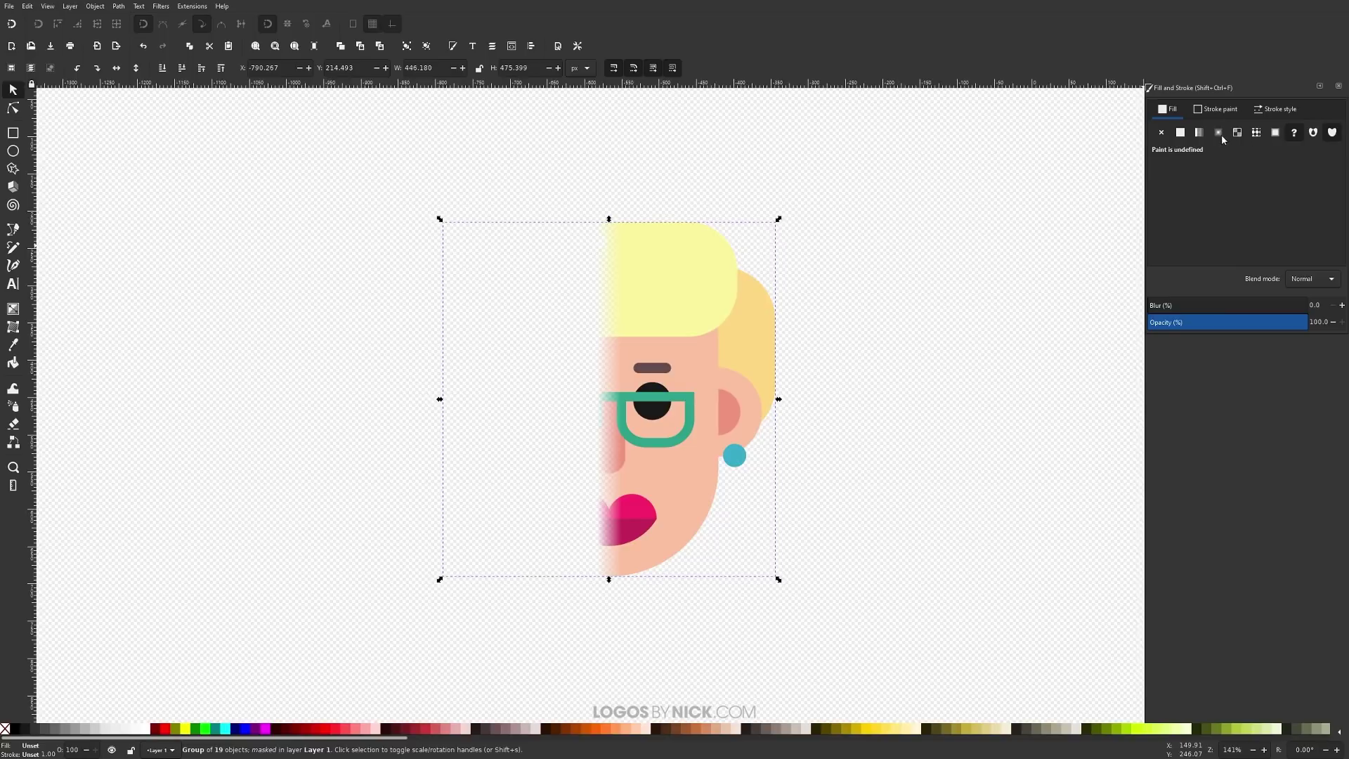
Undo the mask and switch the rectangle's fill to a radial gradient.
left_click(811, 567)
key("ctrl+z")
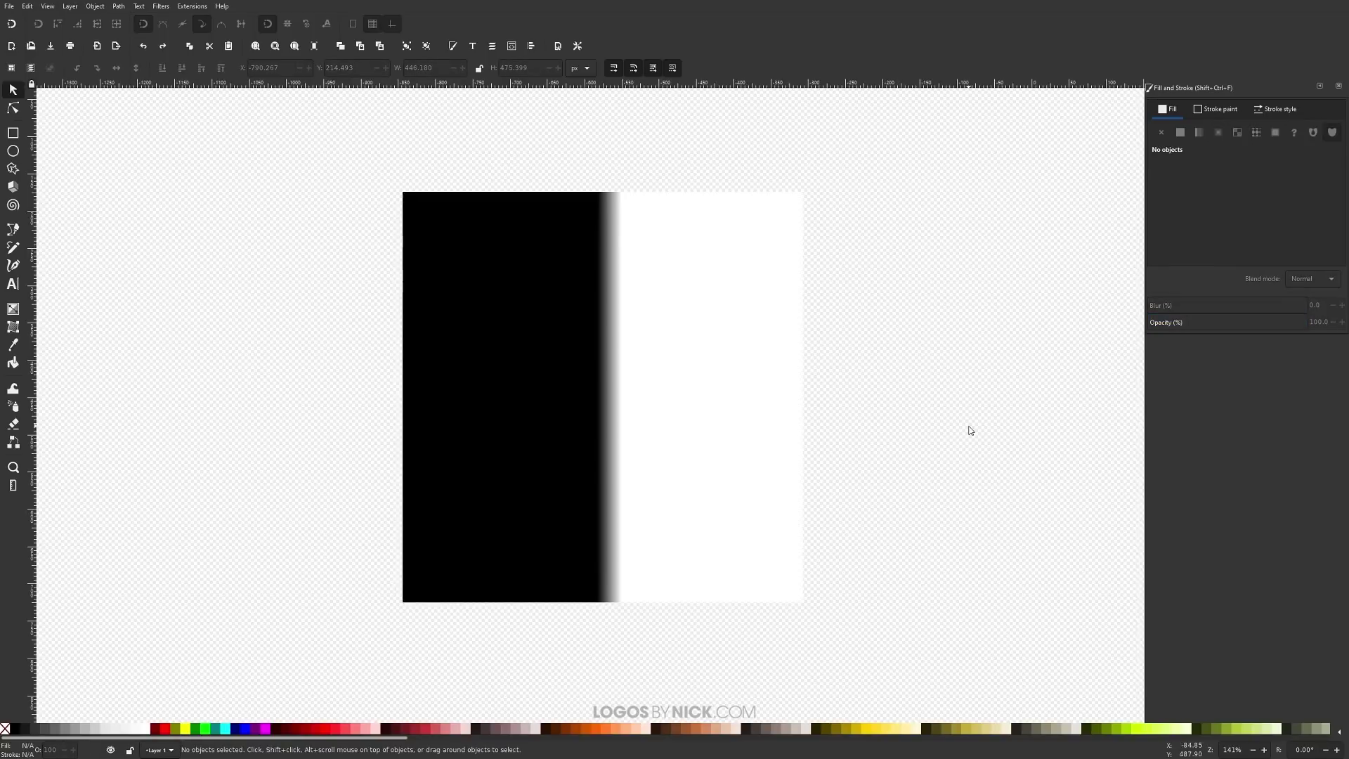
left_click(803, 338)
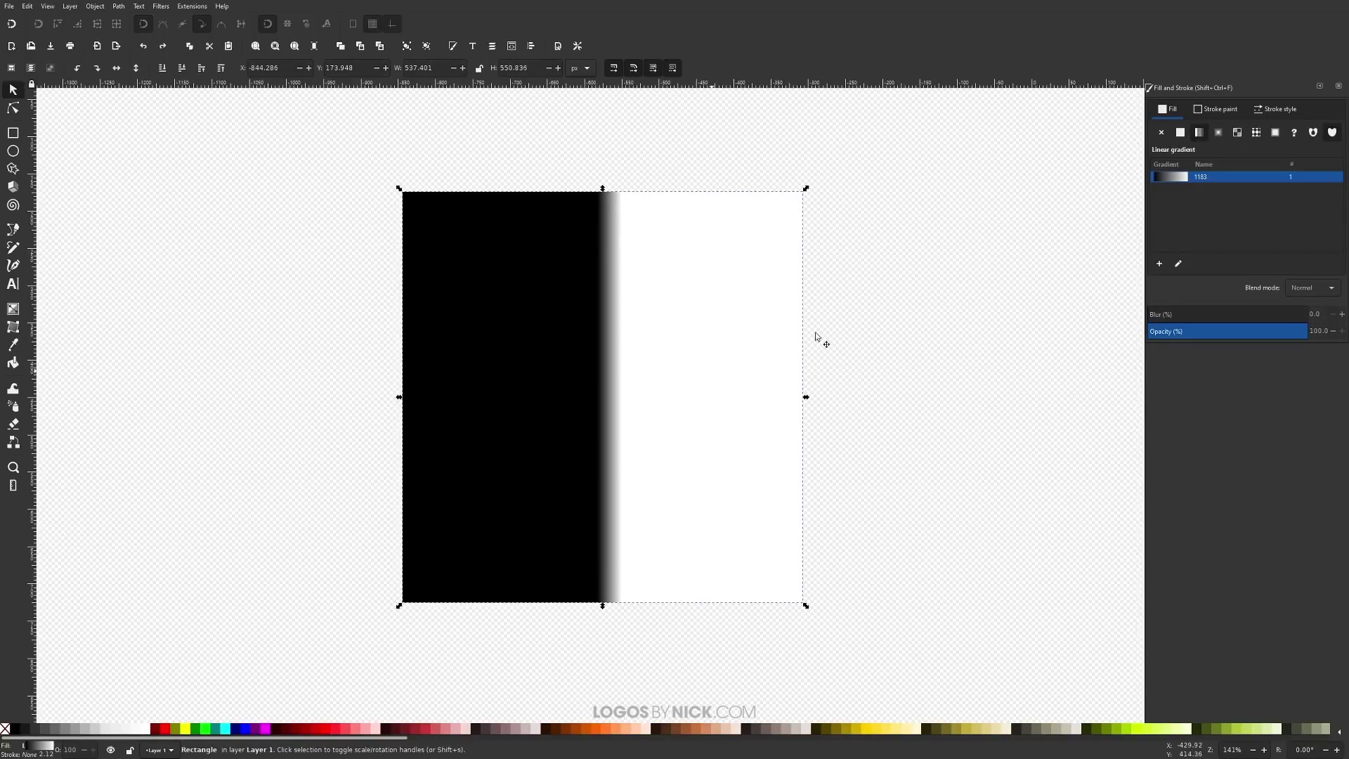
left_click(1219, 135)
Try masking the face group with the radial gradient rectangle, then undo the mask.
left_click_drag(934, 665, 231, 146)
left_click(95, 7)
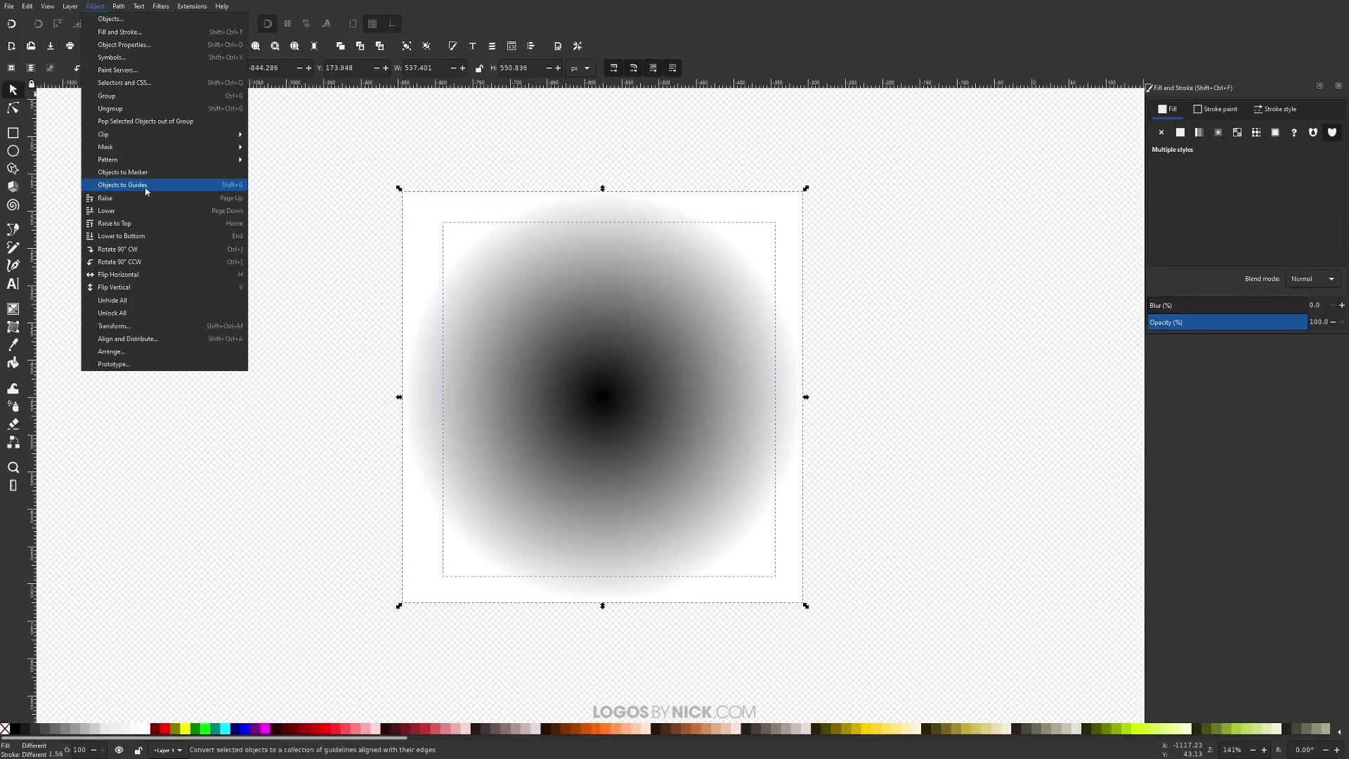
left_click(279, 145)
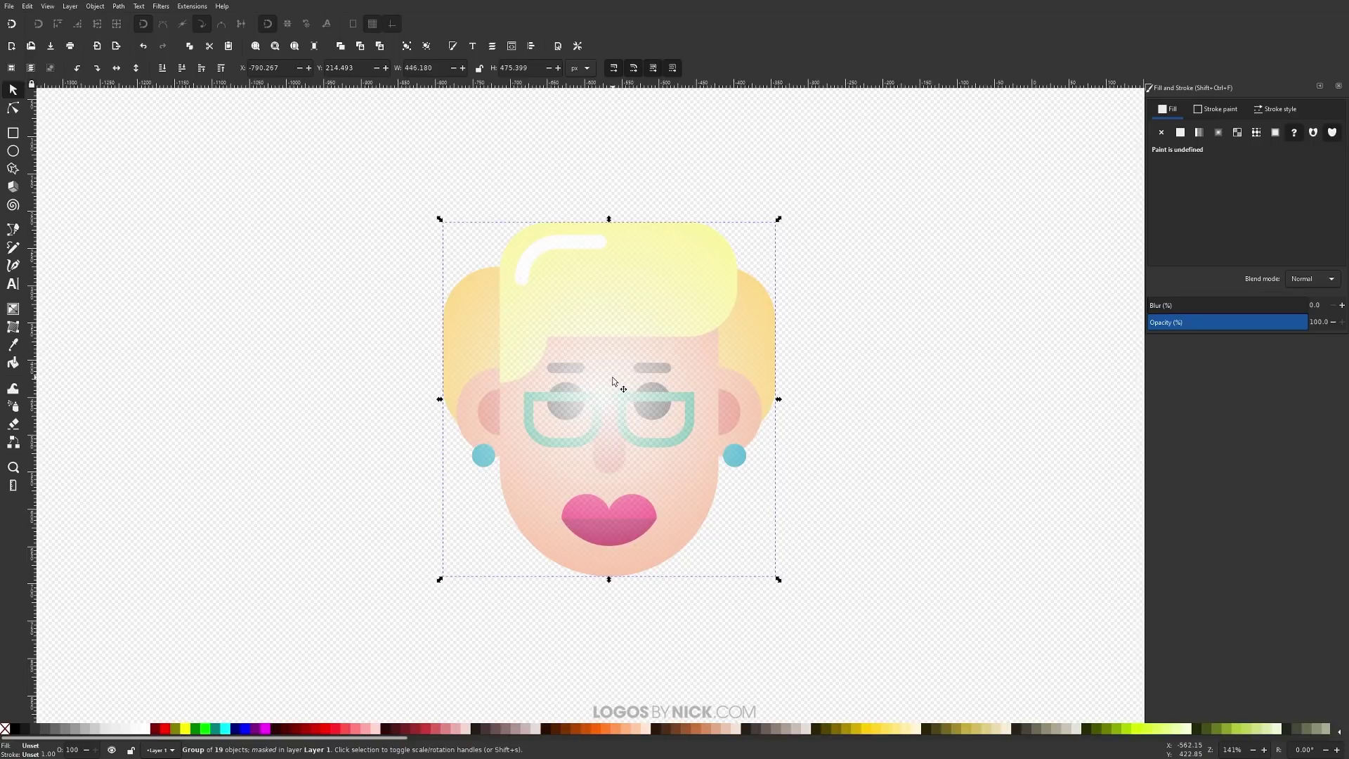
key("ctrl+z")
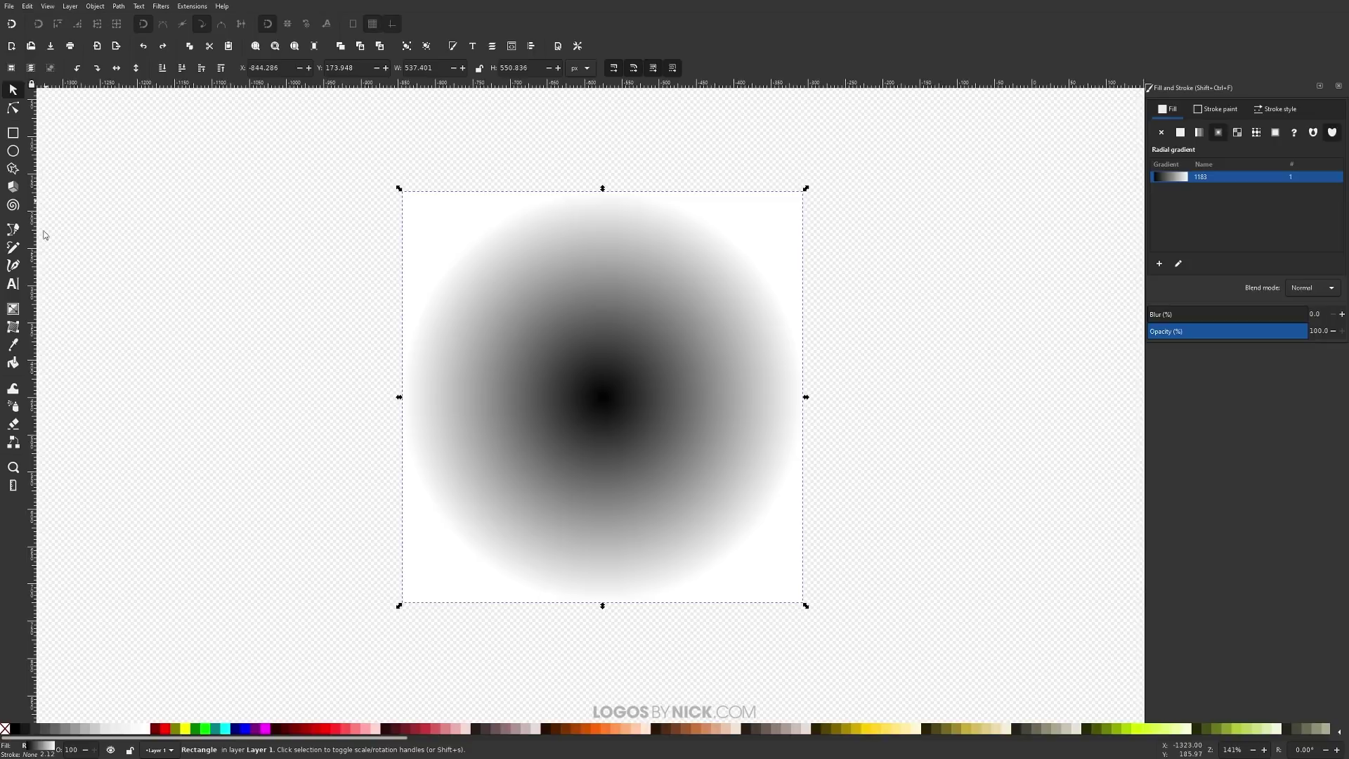
Reverse the rectangle's radial gradient to a white centre, then apply it as the face group's mask.
left_click(12, 314)
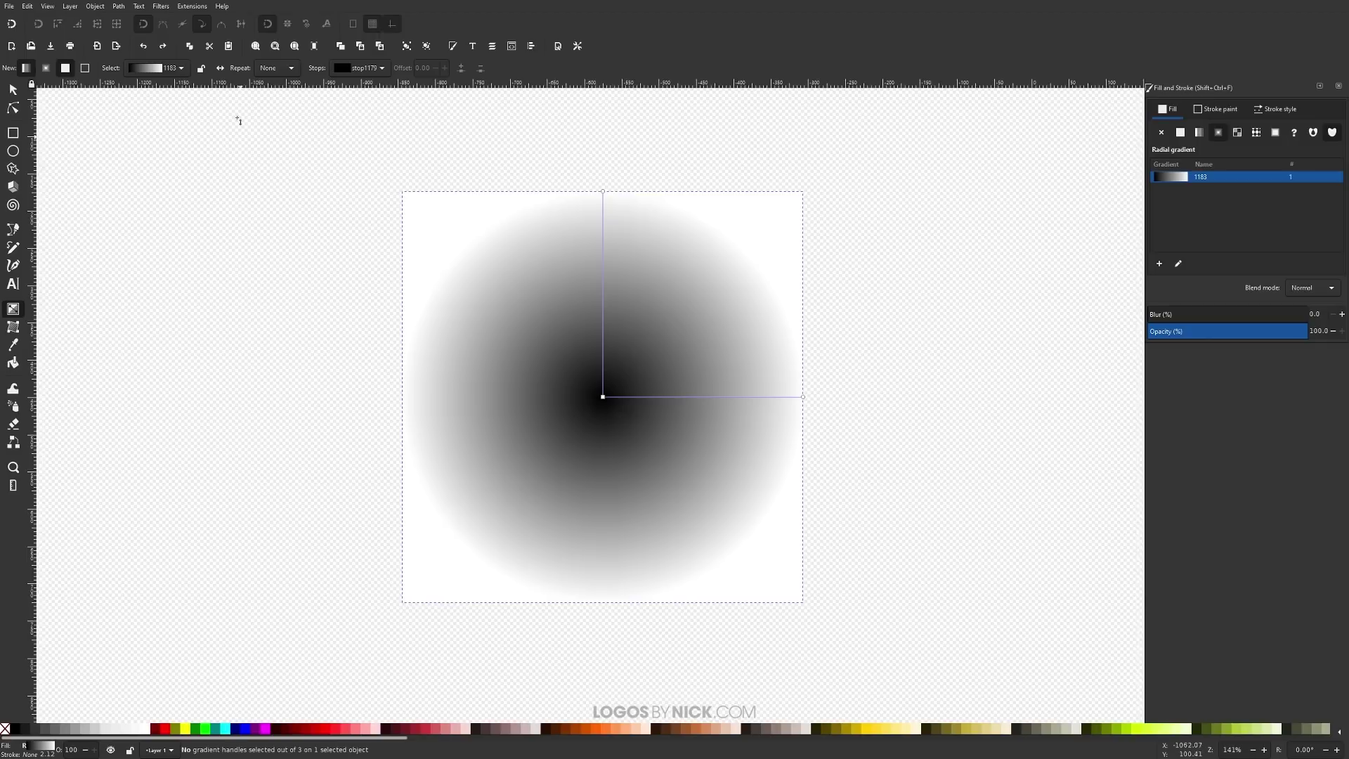
left_click(222, 69)
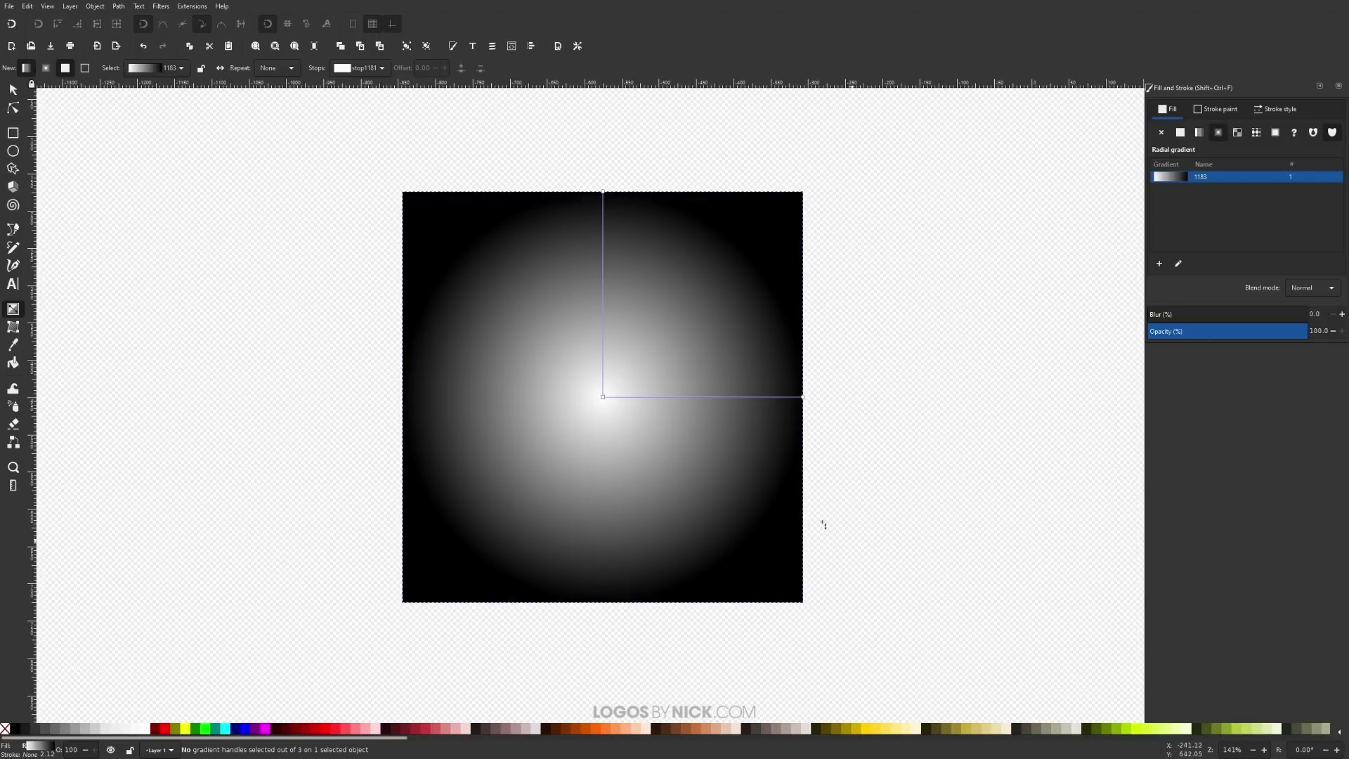
left_click(12, 89)
left_click_drag(907, 668, 308, 158)
left_click(94, 7)
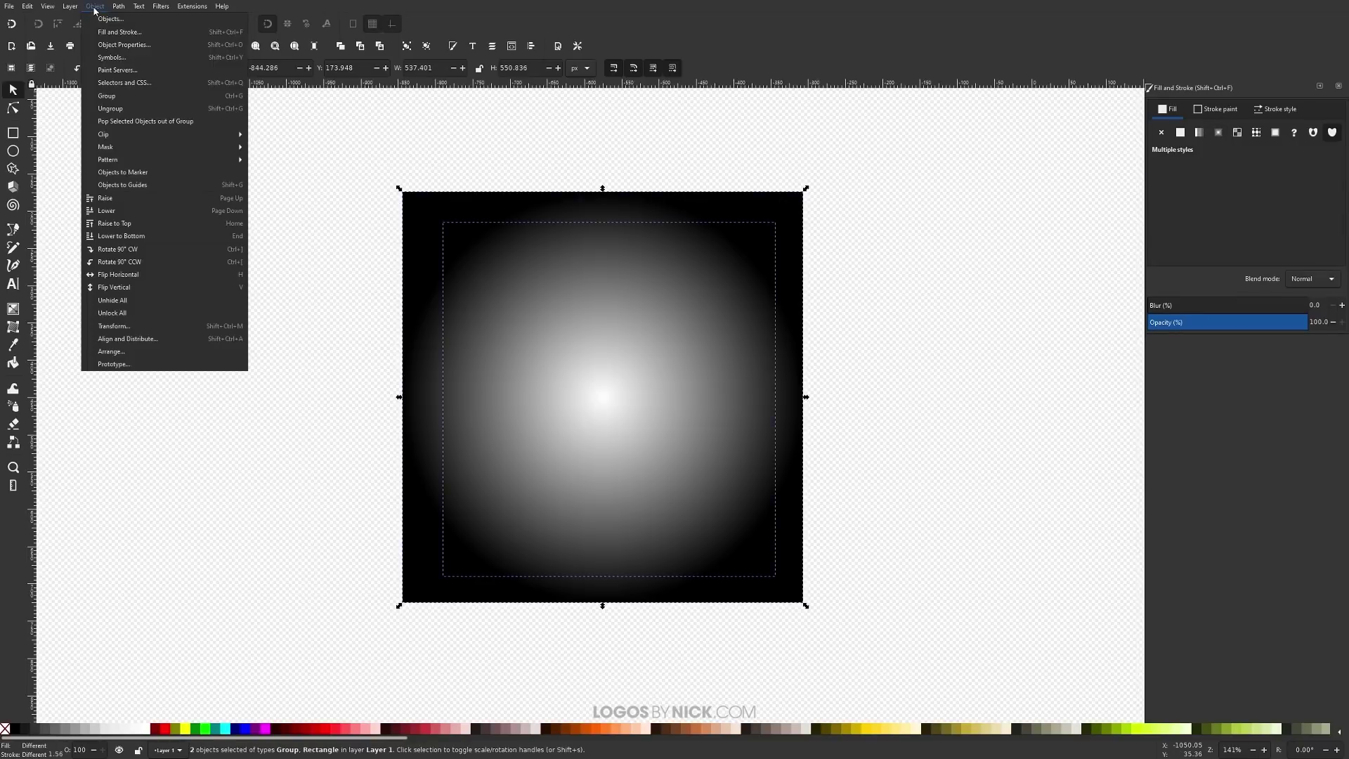
mouse_move(144, 147)
left_click(270, 148)
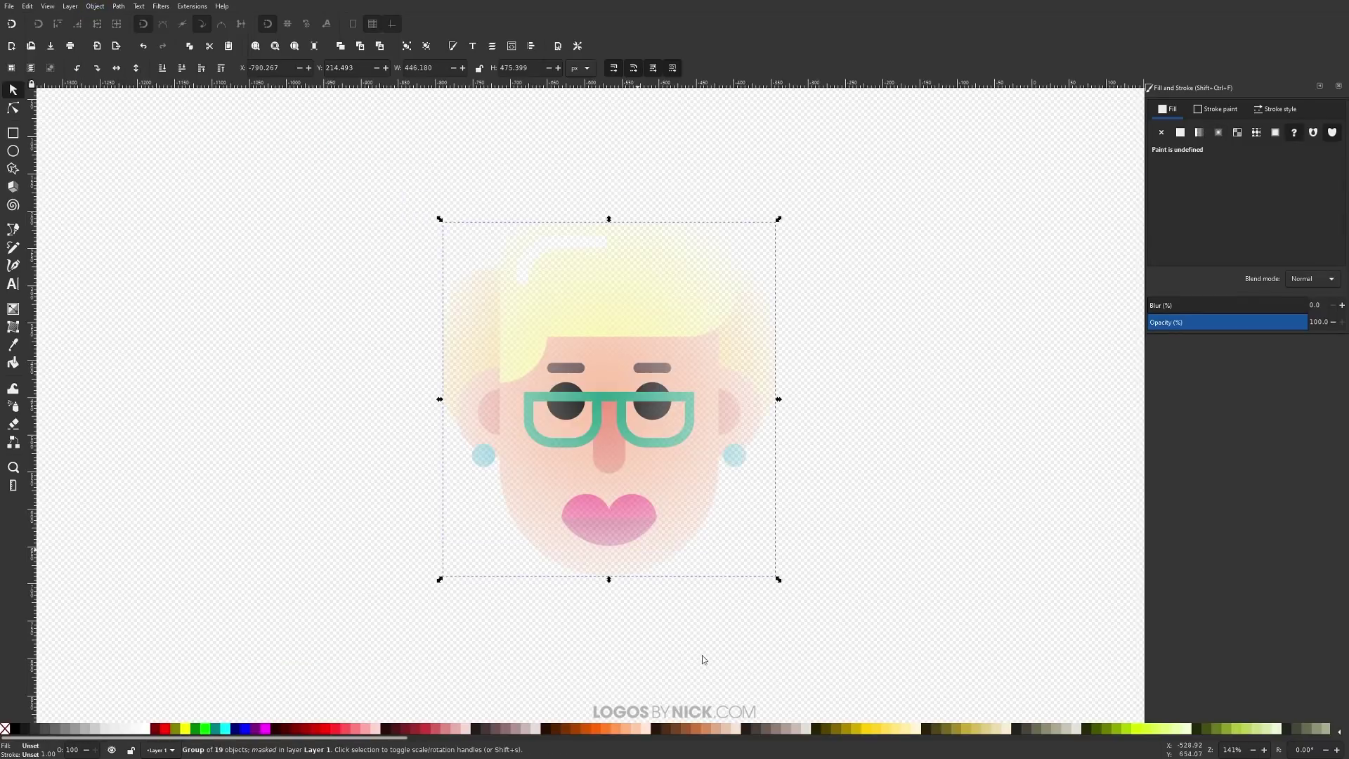
left_click(958, 545)
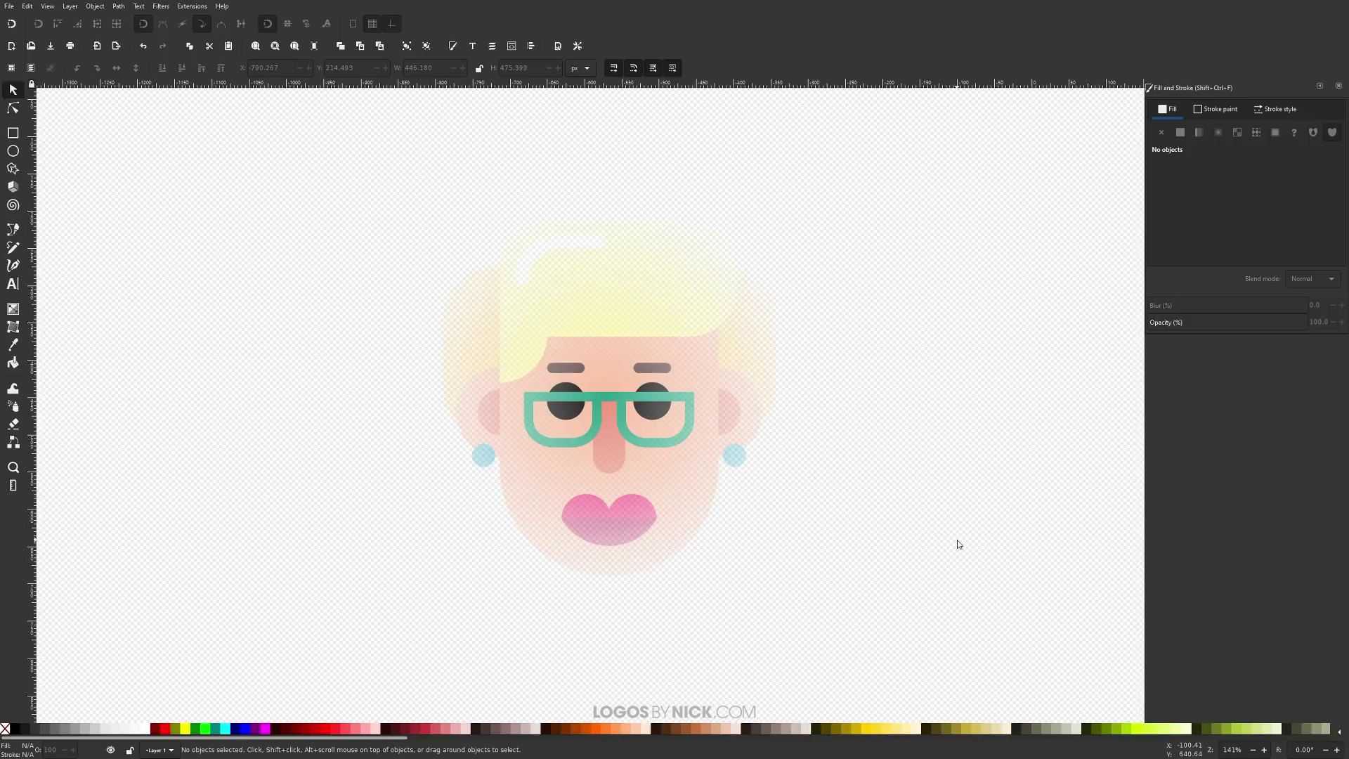